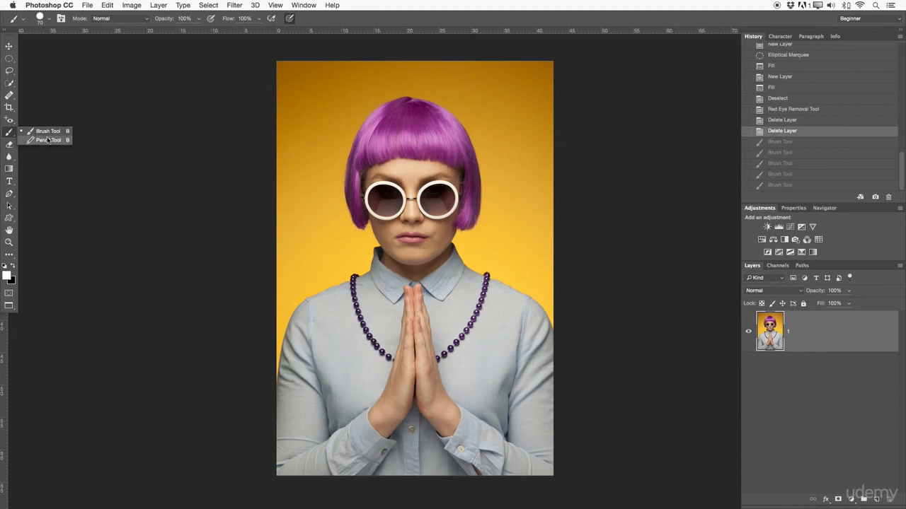
- Activate the Brush tool with the soft round pressure-size preset at 70 px
{"action": "left_click", "coordinate": [50, 132]}
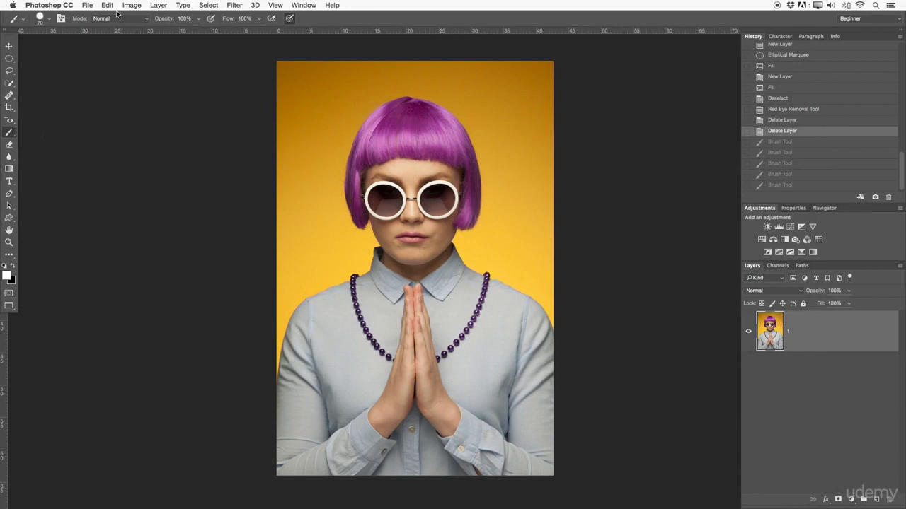
{"action": "left_click", "coordinate": [39, 20]}
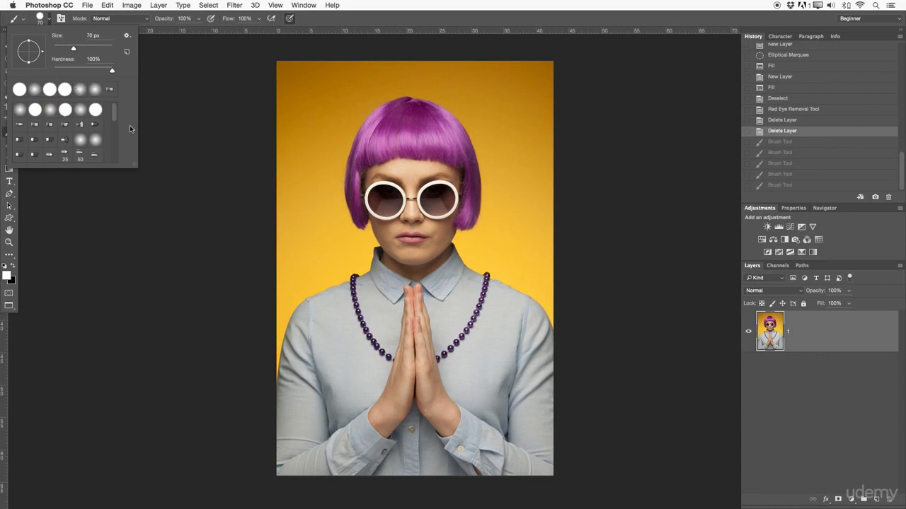
{"action": "mouse_move", "coordinate": [115, 117]}
{"action": "left_mouse_down"}
{"action": "mouse_move", "coordinate": [115, 152]}
{"action": "mouse_move", "coordinate": [115, 85]}
{"action": "left_mouse_up"}
{"action": "left_click", "coordinate": [50, 109]}
- Open the detailed brush settings and arrange them beside the portrait so both are unobstructed
{"action": "left_click", "coordinate": [61, 19]}
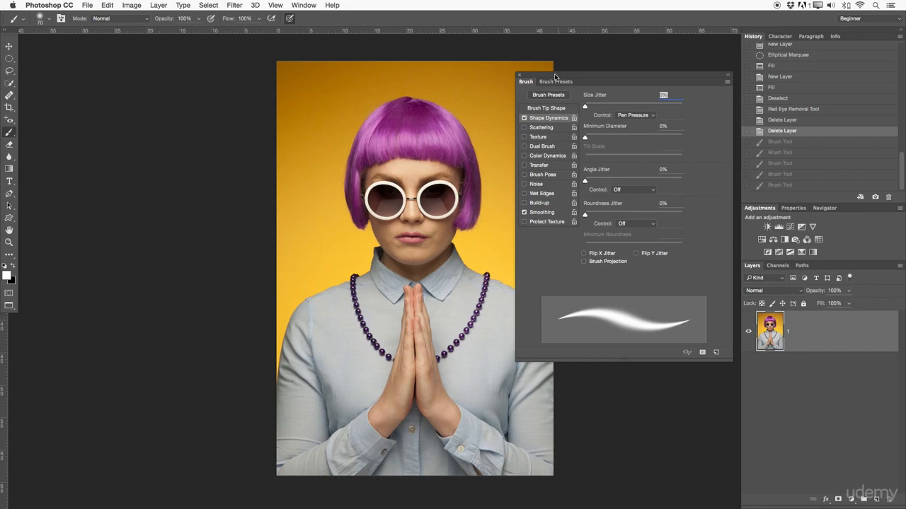
{"action": "left_click_drag", "start_coordinate": [469, 148], "coordinate": [347, 151]}
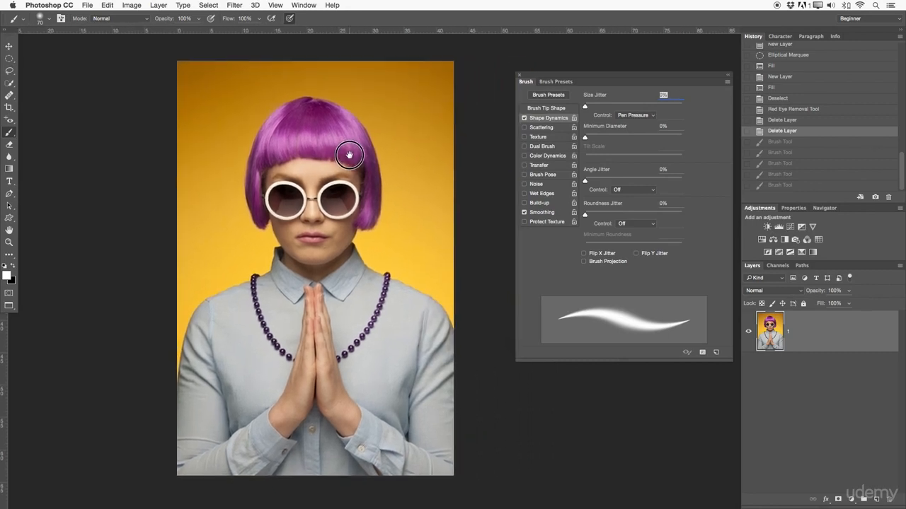
{"action": "left_click_drag", "start_coordinate": [623, 79], "coordinate": [599, 80]}
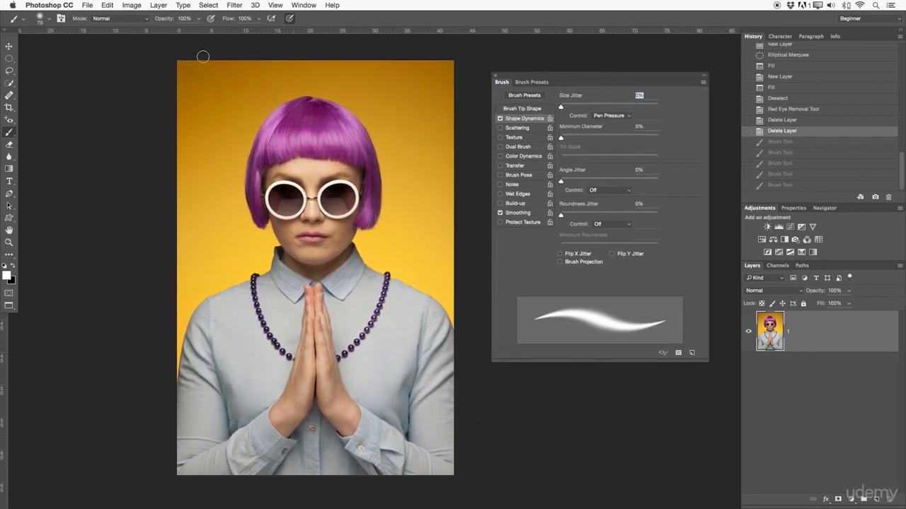
- Keep the brush blend mode at Normal and turn off the pressure override for brush size
{"action": "left_click", "coordinate": [95, 19]}
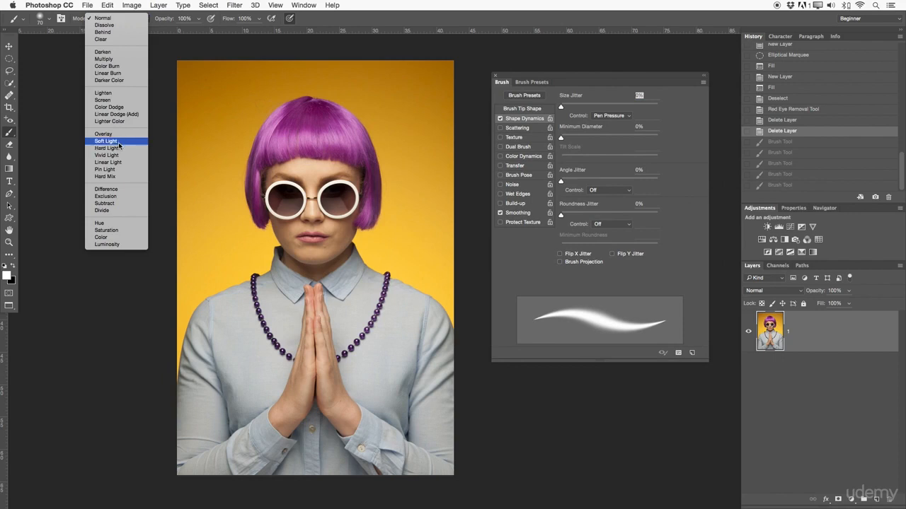
{"action": "left_click", "coordinate": [103, 18]}
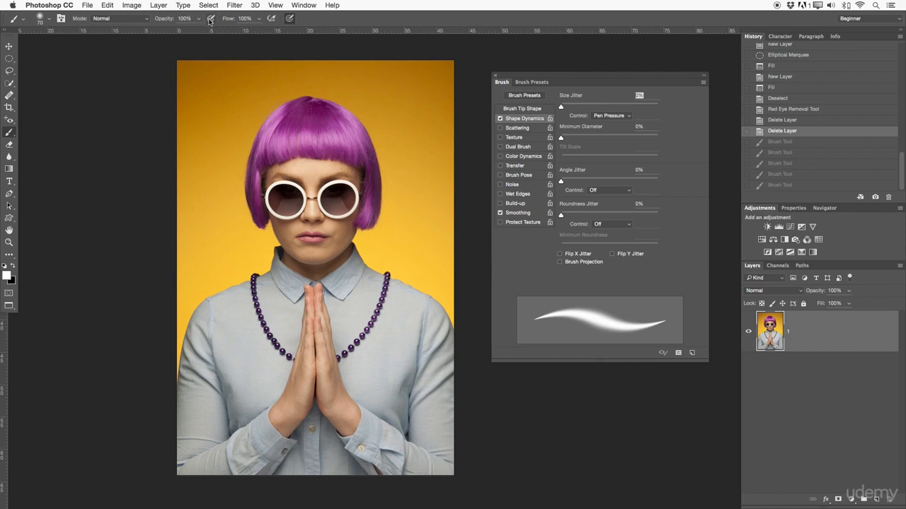
{"action": "left_click", "coordinate": [211, 19]}
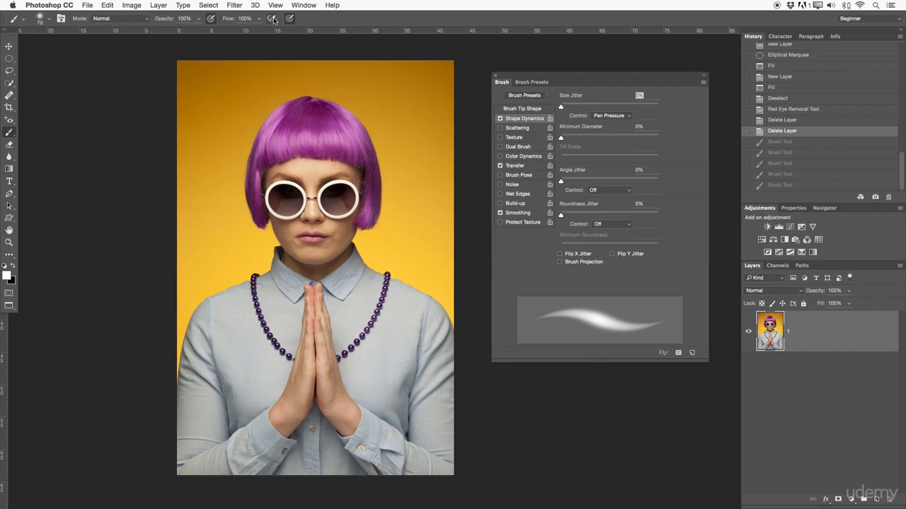
{"action": "left_click", "coordinate": [212, 20]}
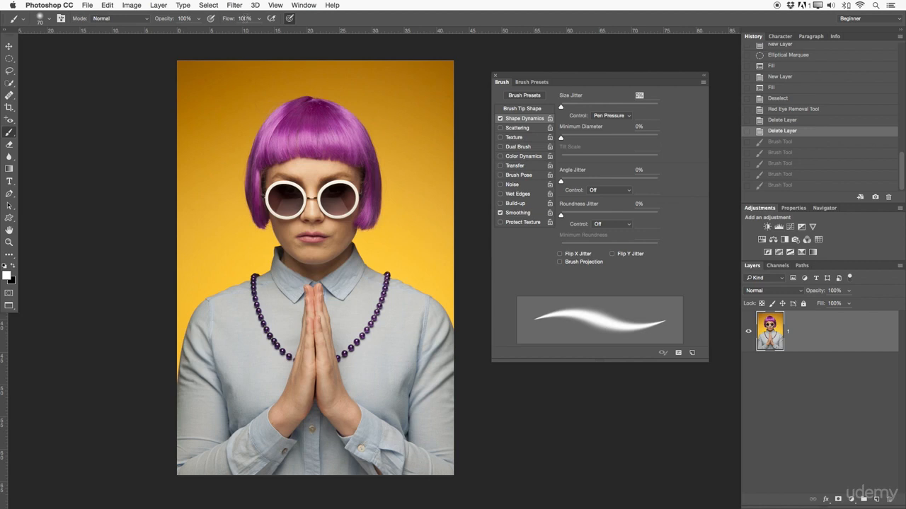
{"action": "left_click", "coordinate": [290, 18]}
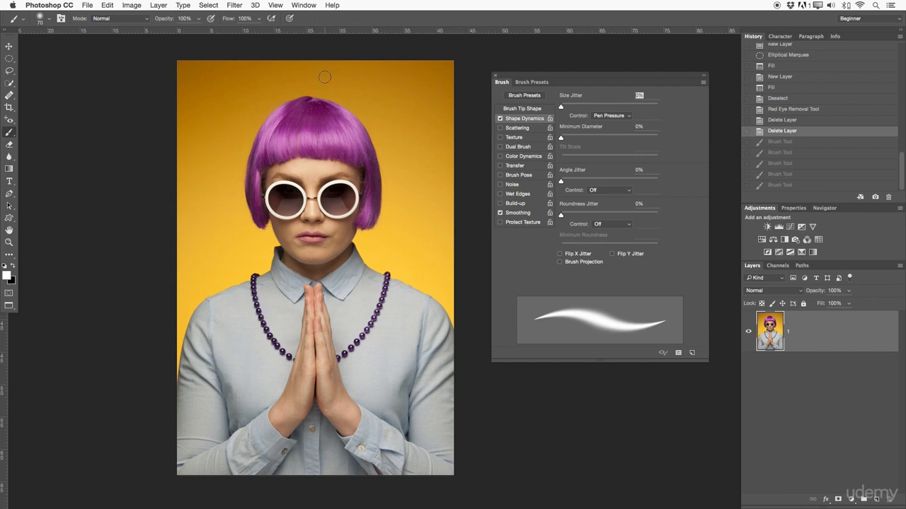
- Bring up the list of brush presets with the Brush tool active on the portrait
{"action": "key", "text": "z"}
{"action": "left_click_drag", "start_coordinate": [333, 131], "coordinate": [340, 130]}
{"action": "left_click", "coordinate": [543, 95]}
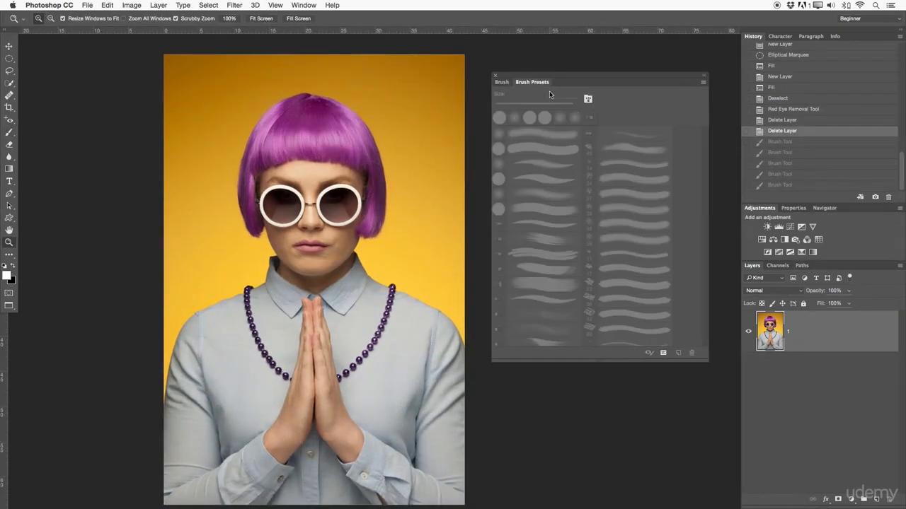
{"action": "key", "text": "b"}
{"action": "left_click", "coordinate": [511, 84]}
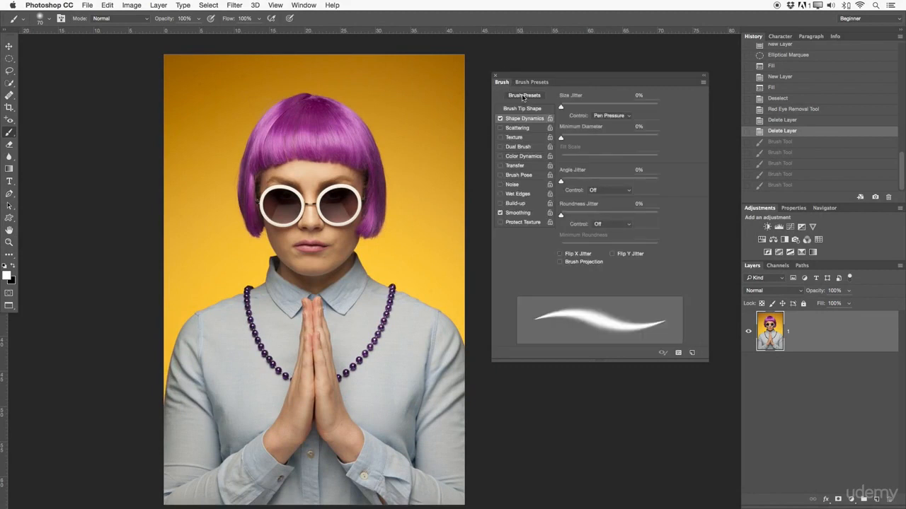
{"action": "left_click", "coordinate": [525, 83]}
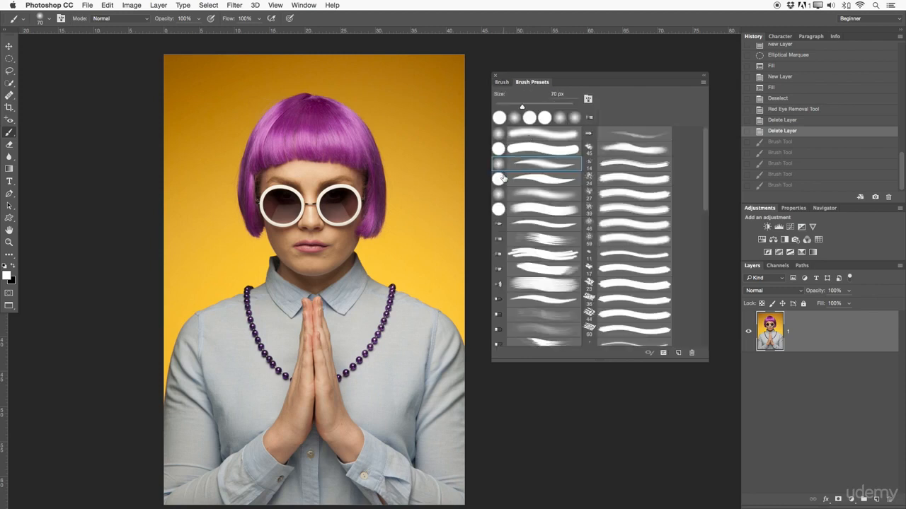
- Try a winding white stroke over the hair and glasses with the 70 px hard round preset, and undo it
{"action": "left_click", "coordinate": [526, 152]}
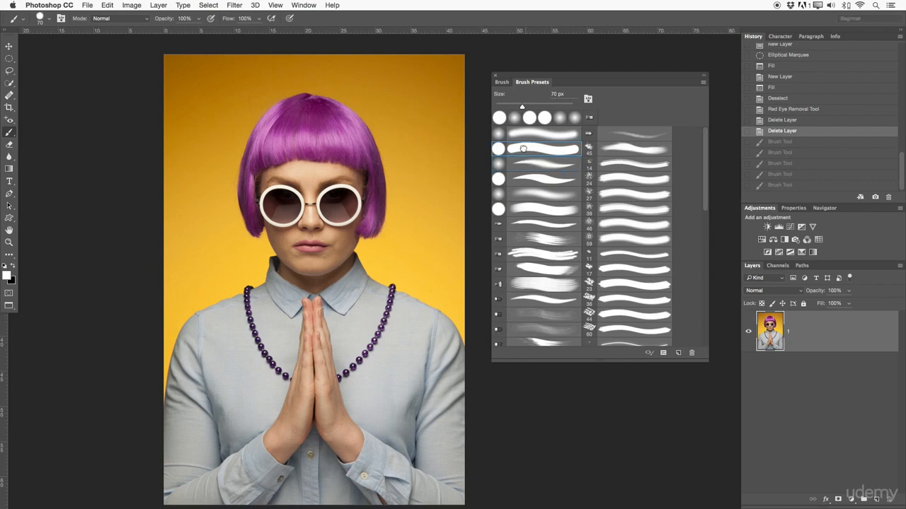
{"action": "mouse_move", "coordinate": [424, 112]}
{"action": "left_mouse_down"}
{"action": "mouse_move", "coordinate": [298, 138]}
{"action": "mouse_move", "coordinate": [351, 157]}
{"action": "mouse_move", "coordinate": [319, 201]}
{"action": "mouse_move", "coordinate": [258, 222]}
{"action": "left_mouse_up"}
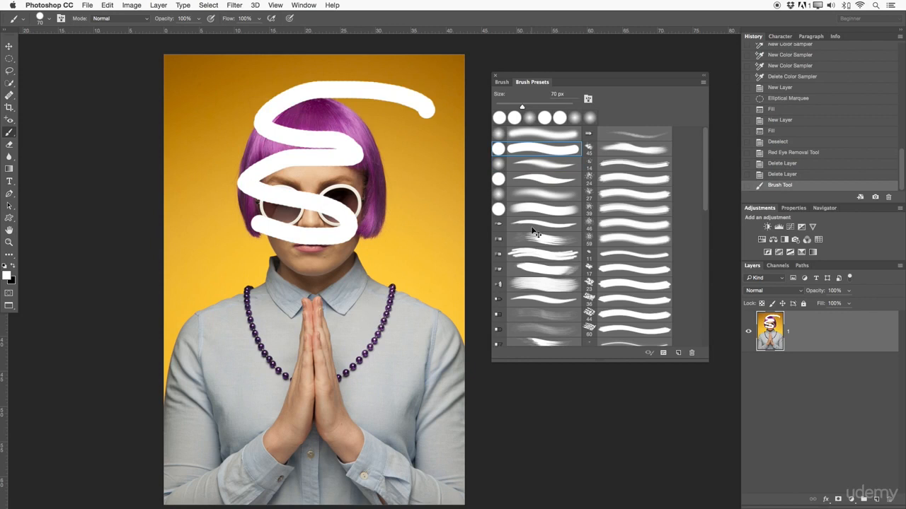
{"action": "key", "text": "super+z"}
- Try a long white stroke across the portrait with the soft round pressure-size preset, and undo it
{"action": "left_click", "coordinate": [542, 163]}
{"action": "left_click_drag", "start_coordinate": [411, 110], "coordinate": [278, 85]}
{"action": "mouse_move", "coordinate": [225, 132]}
{"action": "left_mouse_down"}
{"action": "mouse_move", "coordinate": [359, 168]}
{"action": "mouse_move", "coordinate": [363, 227]}
{"action": "mouse_move", "coordinate": [408, 276]}
{"action": "mouse_move", "coordinate": [351, 366]}
{"action": "mouse_move", "coordinate": [319, 442]}
{"action": "mouse_move", "coordinate": [180, 305]}
{"action": "mouse_move", "coordinate": [282, 211]}
{"action": "mouse_move", "coordinate": [369, 170]}
{"action": "mouse_move", "coordinate": [411, 205]}
{"action": "left_mouse_up"}
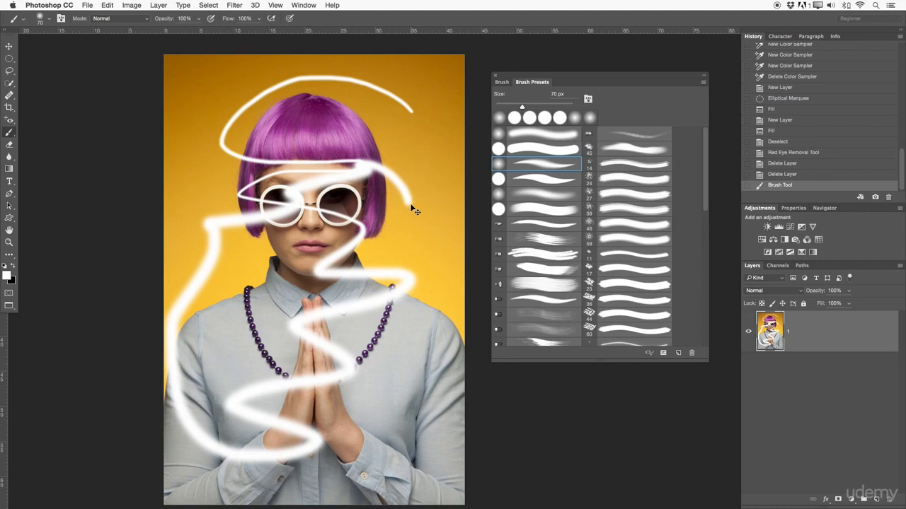
{"action": "key", "text": "super+z"}
- Try a white zigzag over the face with the soft round pressure-opacity preset, and undo it
{"action": "left_click", "coordinate": [537, 194]}
{"action": "mouse_move", "coordinate": [386, 114]}
{"action": "left_mouse_down"}
{"action": "mouse_move", "coordinate": [384, 196]}
{"action": "mouse_move", "coordinate": [404, 305]}
{"action": "mouse_move", "coordinate": [275, 248]}
{"action": "mouse_move", "coordinate": [297, 170]}
{"action": "left_mouse_up"}
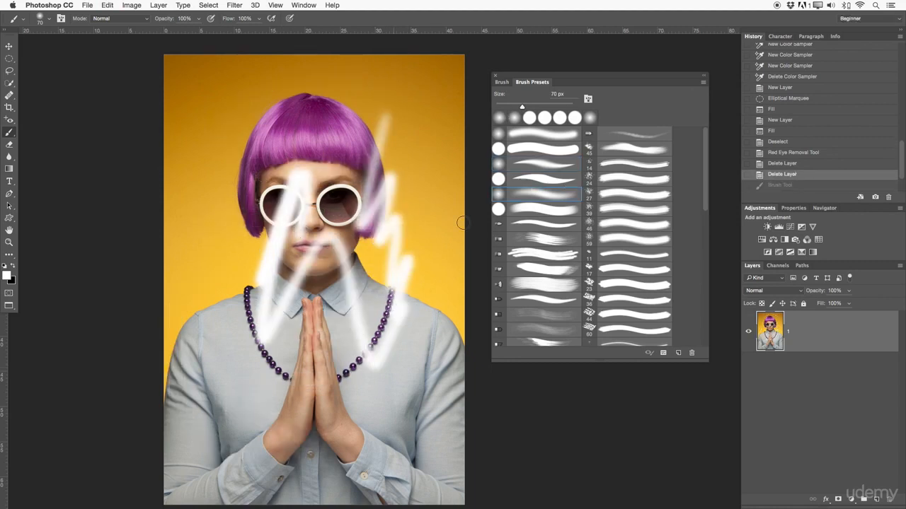
{"action": "key", "text": "super+z"}
- Try looping white strokes across the portrait with a 70 px bristle brush preset, and undo them
{"action": "left_click", "coordinate": [527, 239]}
{"action": "mouse_move", "coordinate": [203, 71]}
{"action": "left_mouse_down"}
{"action": "mouse_move", "coordinate": [210, 162]}
{"action": "mouse_move", "coordinate": [364, 91]}
{"action": "mouse_move", "coordinate": [358, 105]}
{"action": "left_mouse_up"}
{"action": "mouse_move", "coordinate": [212, 155]}
{"action": "left_mouse_down"}
{"action": "mouse_move", "coordinate": [464, 276]}
{"action": "mouse_move", "coordinate": [241, 432]}
{"action": "mouse_move", "coordinate": [499, 435]}
{"action": "mouse_move", "coordinate": [368, 251]}
{"action": "mouse_move", "coordinate": [346, 311]}
{"action": "left_mouse_up"}
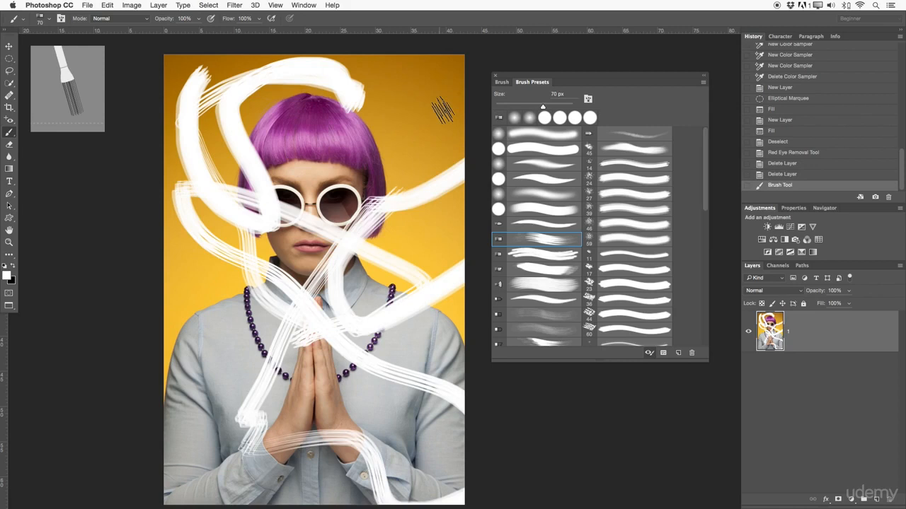
{"action": "key", "text": "super+z"}
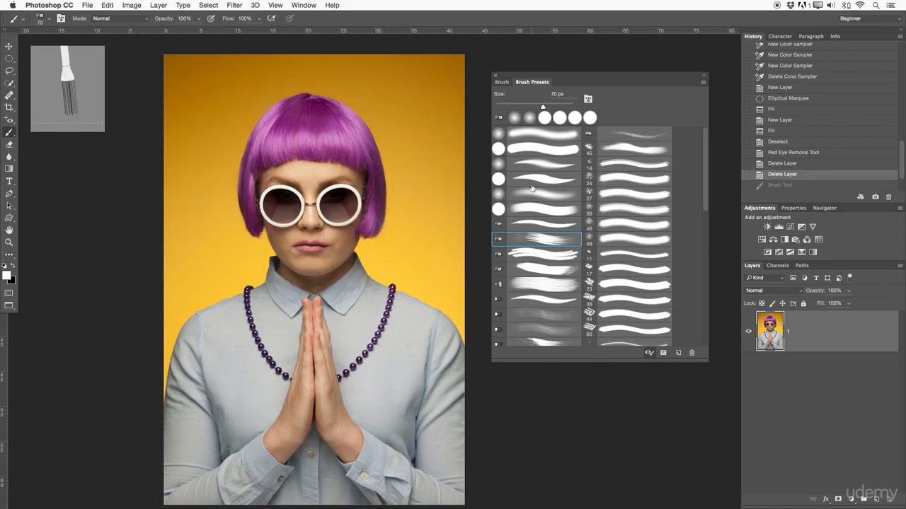
- Try a Size Jitter of 87% on the soft round pressure-size preset
{"action": "left_click", "coordinate": [516, 164]}
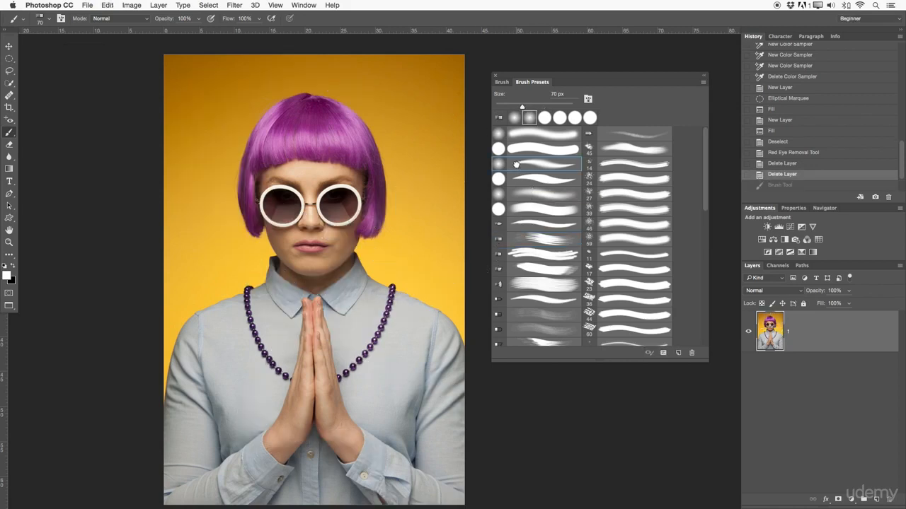
{"action": "left_click", "coordinate": [502, 83]}
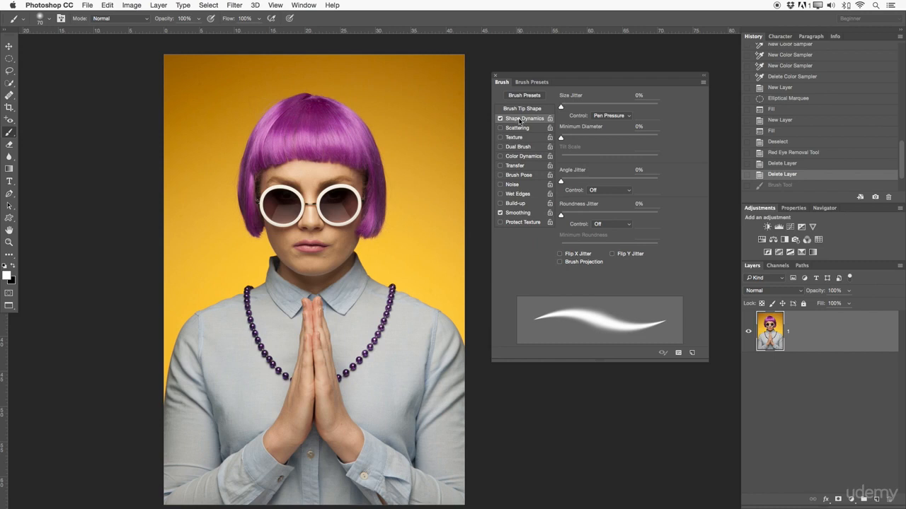
{"action": "left_click_drag", "start_coordinate": [561, 107], "coordinate": [645, 107]}
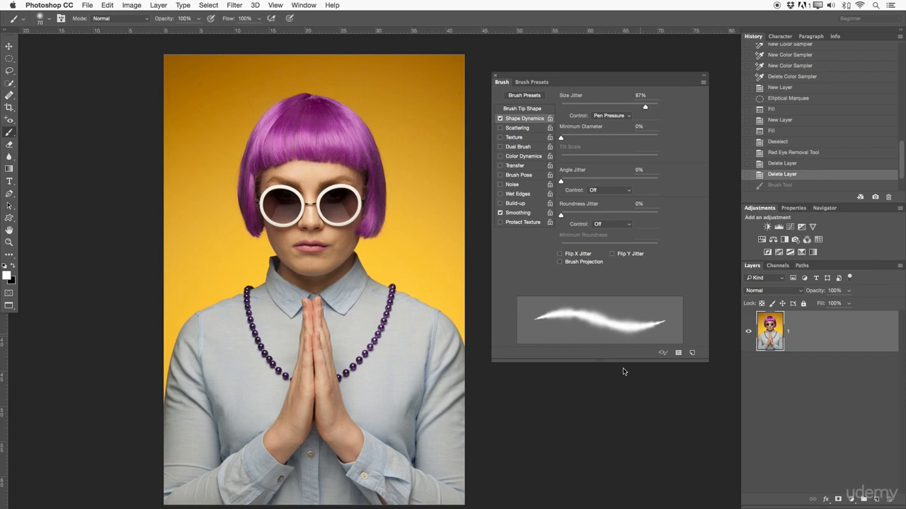
- Select the hard round preset and enable Shape Dynamics with a Size Jitter of 83%
{"action": "left_click", "coordinate": [516, 83]}
{"action": "left_click", "coordinate": [517, 150]}
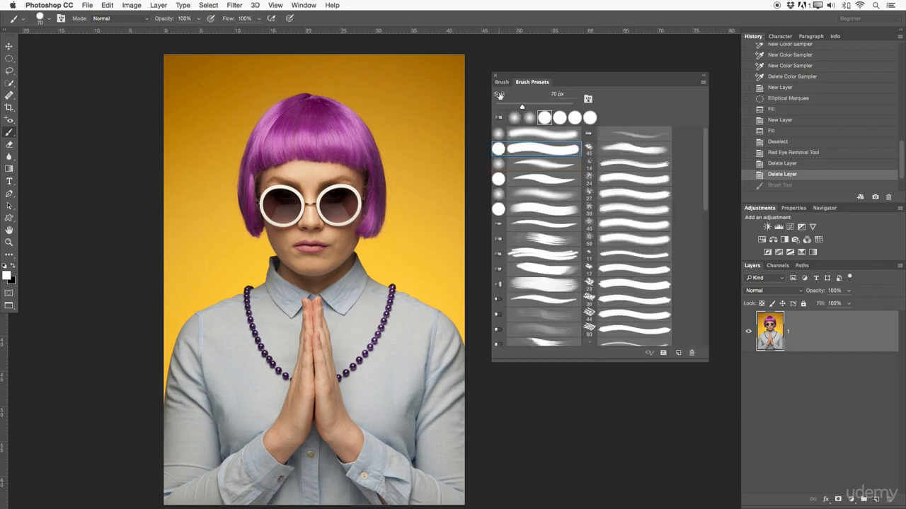
{"action": "left_click", "coordinate": [501, 83]}
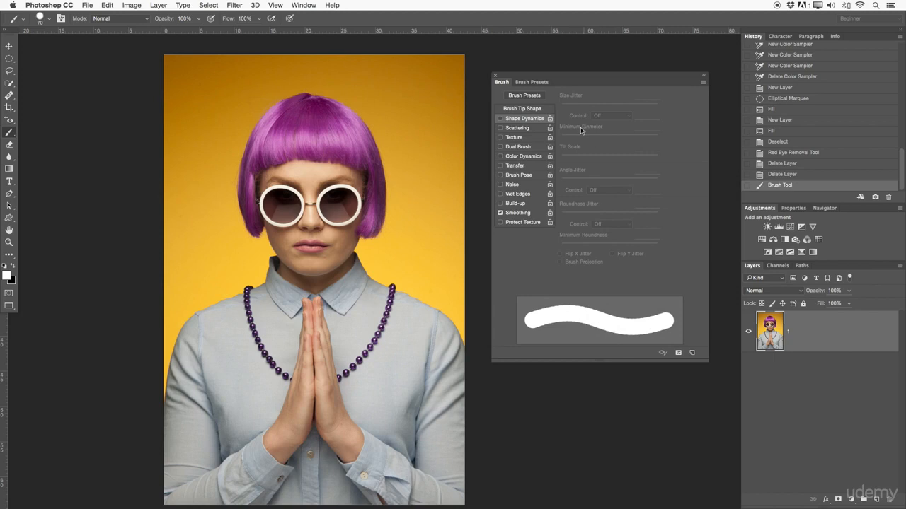
{"action": "left_click", "coordinate": [500, 119]}
{"action": "left_click_drag", "start_coordinate": [561, 107], "coordinate": [641, 113]}
- Test the jittered brush directly on the photo, and revert the history to before the brush strokes
{"action": "mouse_move", "coordinate": [439, 131]}
{"action": "left_mouse_down"}
{"action": "mouse_move", "coordinate": [387, 140]}
{"action": "mouse_move", "coordinate": [417, 167]}
{"action": "mouse_move", "coordinate": [388, 186]}
{"action": "mouse_move", "coordinate": [335, 103]}
{"action": "mouse_move", "coordinate": [256, 84]}
{"action": "mouse_move", "coordinate": [265, 149]}
{"action": "mouse_move", "coordinate": [257, 180]}
{"action": "mouse_move", "coordinate": [285, 245]}
{"action": "mouse_move", "coordinate": [425, 254]}
{"action": "mouse_move", "coordinate": [312, 320]}
{"action": "left_mouse_up"}
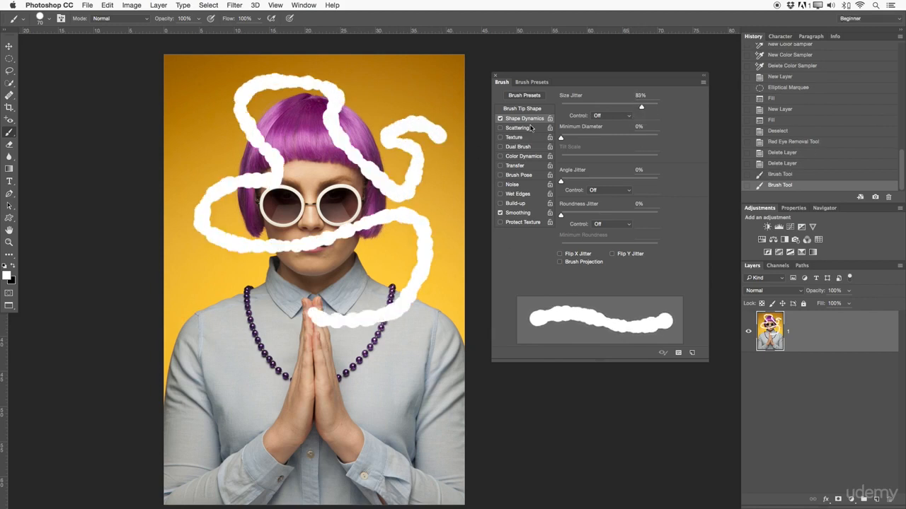
{"action": "left_click", "coordinate": [773, 164]}
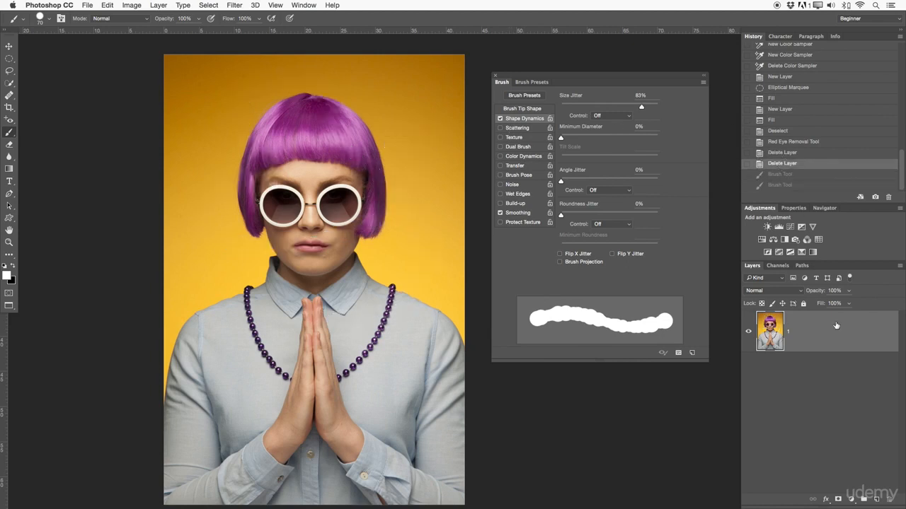
- Create a new layer and paint a winding white stroke with size jitter over the hair
{"action": "left_click", "coordinate": [876, 501]}
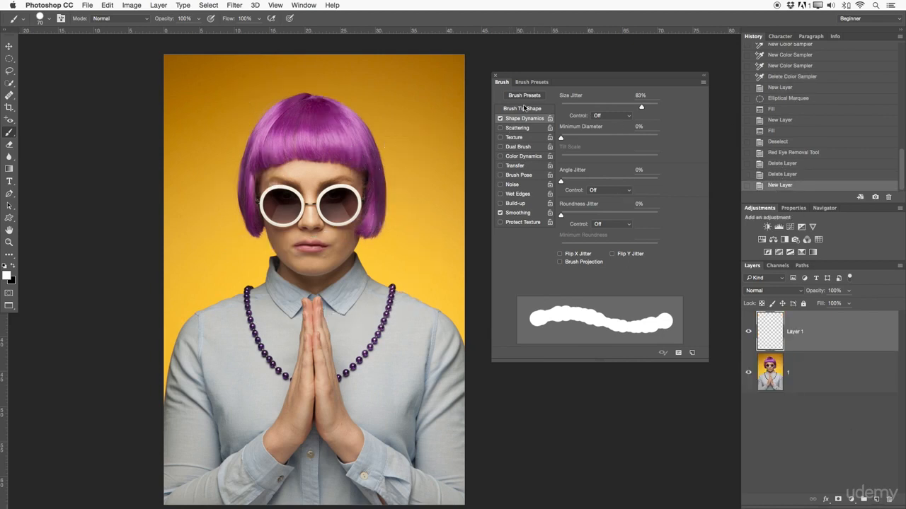
{"action": "mouse_move", "coordinate": [438, 86]}
{"action": "left_mouse_down"}
{"action": "mouse_move", "coordinate": [384, 222]}
{"action": "mouse_move", "coordinate": [343, 94]}
{"action": "mouse_move", "coordinate": [290, 141]}
{"action": "mouse_move", "coordinate": [288, 168]}
{"action": "mouse_move", "coordinate": [232, 166]}
{"action": "left_mouse_up"}
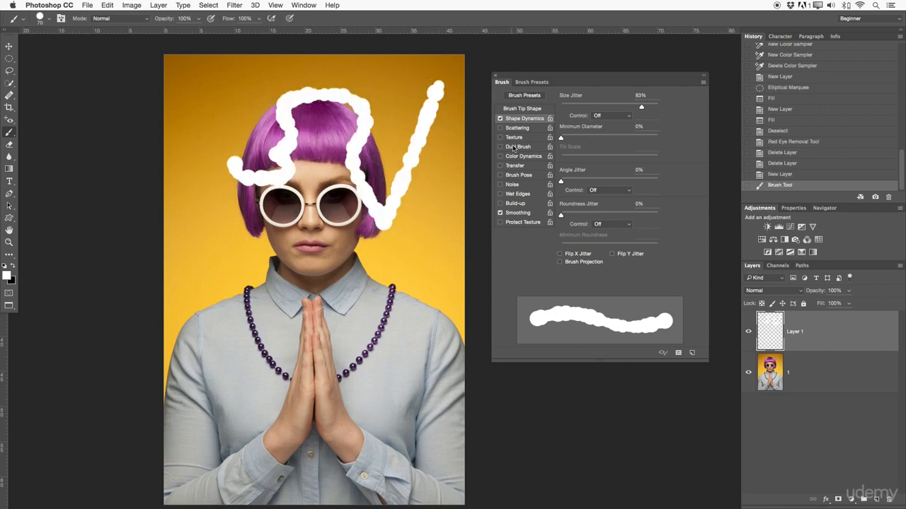
- Reset the brush's Size Jitter to 0%, keeping Angle Jitter at 0%
{"action": "left_click_drag", "start_coordinate": [642, 108], "coordinate": [546, 107]}
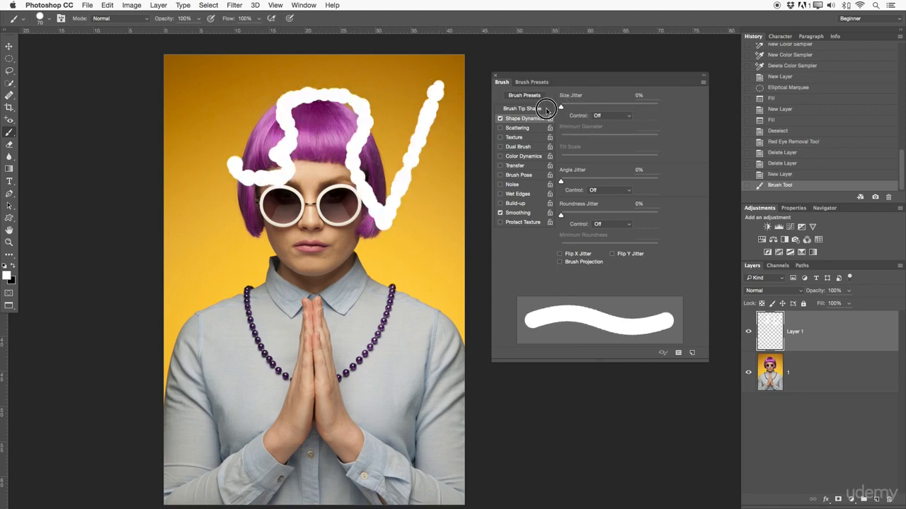
{"action": "left_click_drag", "start_coordinate": [561, 181], "coordinate": [515, 115]}
- Enable Scattering at 665% and paint scattered white dots from the face down over the shirt
{"action": "left_click", "coordinate": [515, 129]}
{"action": "left_click_drag", "start_coordinate": [561, 105], "coordinate": [626, 107]}
{"action": "mouse_move", "coordinate": [382, 157]}
{"action": "left_mouse_down"}
{"action": "mouse_move", "coordinate": [345, 128]}
{"action": "mouse_move", "coordinate": [312, 202]}
{"action": "mouse_move", "coordinate": [418, 277]}
{"action": "mouse_move", "coordinate": [290, 276]}
{"action": "mouse_move", "coordinate": [262, 365]}
{"action": "mouse_move", "coordinate": [390, 411]}
{"action": "mouse_move", "coordinate": [396, 376]}
{"action": "left_mouse_up"}
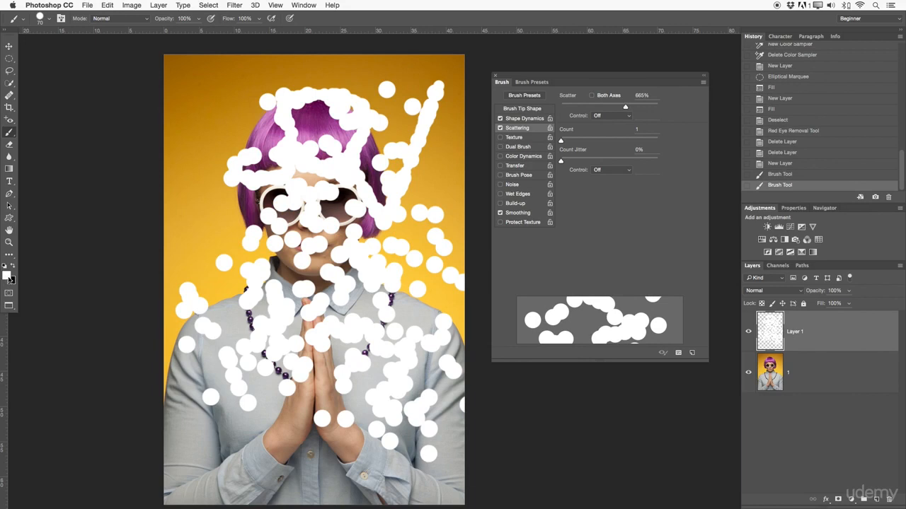
- Sample the purple hair colour with the Eyedropper and paint scattered purple dots down the portrait
{"action": "left_click", "coordinate": [9, 120]}
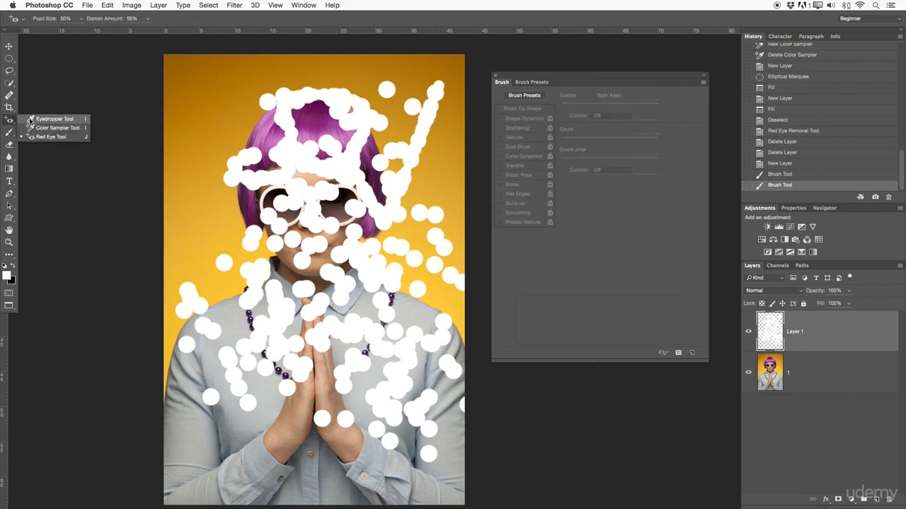
{"action": "left_click", "coordinate": [43, 119]}
{"action": "left_click", "coordinate": [317, 117]}
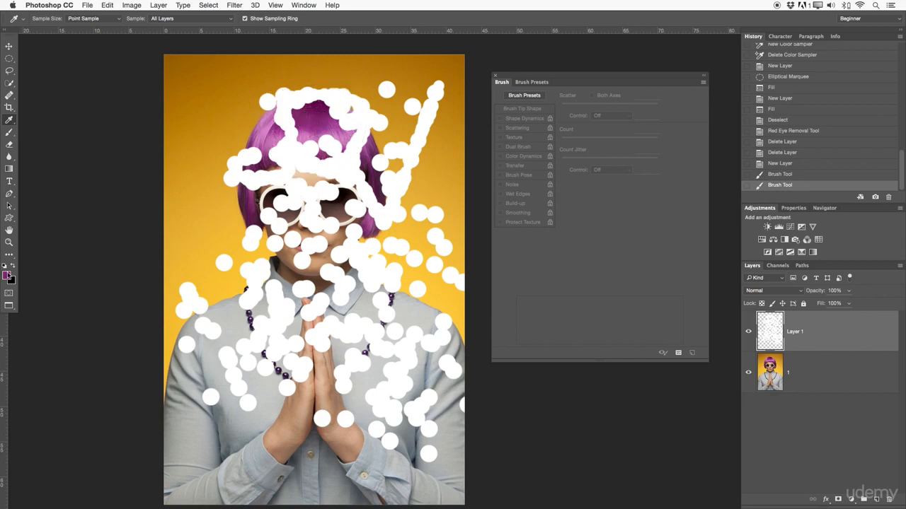
{"action": "left_click", "coordinate": [9, 133]}
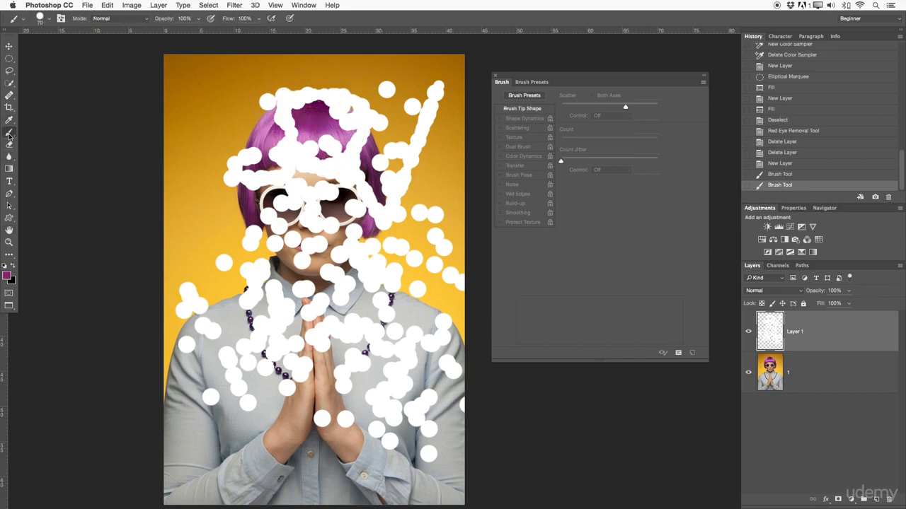
{"action": "mouse_move", "coordinate": [303, 153]}
{"action": "left_mouse_down"}
{"action": "mouse_move", "coordinate": [318, 257]}
{"action": "mouse_move", "coordinate": [364, 366]}
{"action": "mouse_move", "coordinate": [300, 402]}
{"action": "left_mouse_up"}
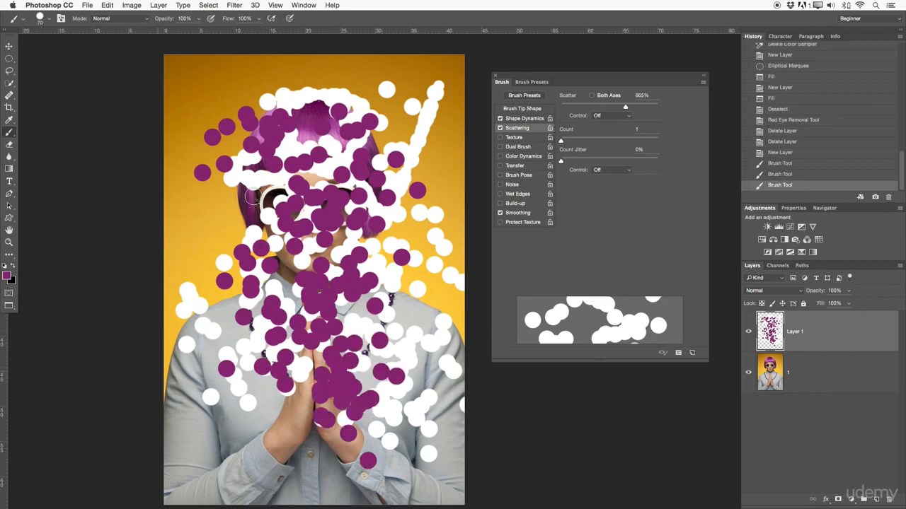
- Turn off Scattering for the brush
{"action": "left_click", "coordinate": [500, 128]}
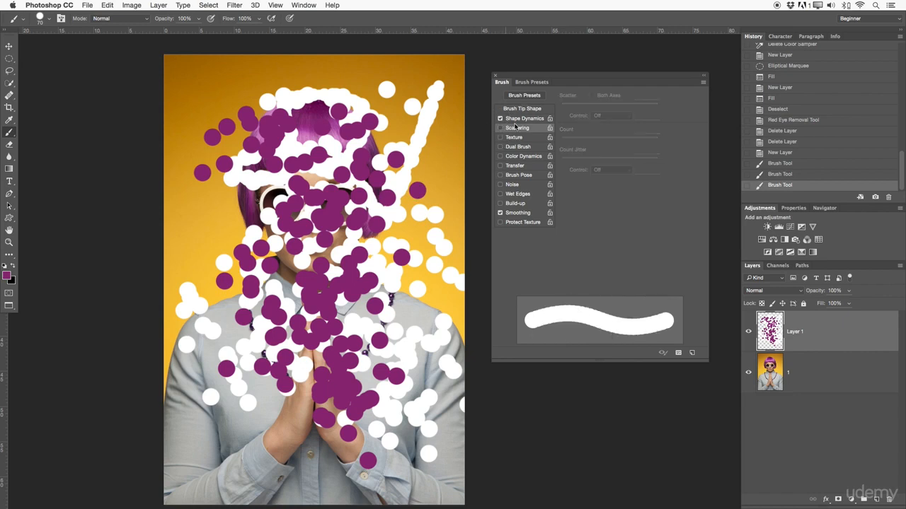
- Review the brush's Texture, Build-up and Smoothing options
{"action": "left_click", "coordinate": [512, 137]}
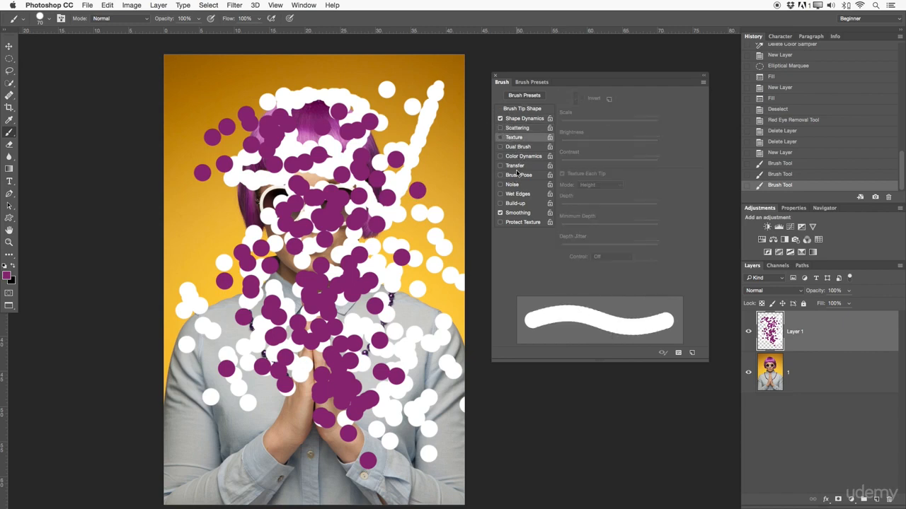
{"action": "left_click", "coordinate": [502, 203]}
{"action": "left_click", "coordinate": [501, 203]}
{"action": "left_click", "coordinate": [513, 214]}
{"action": "left_click", "coordinate": [513, 214]}
- Choose the soft round brush preset with the tapered stroke, delete the painted Layer 1 and close the brush settings
{"action": "left_click", "coordinate": [506, 165]}
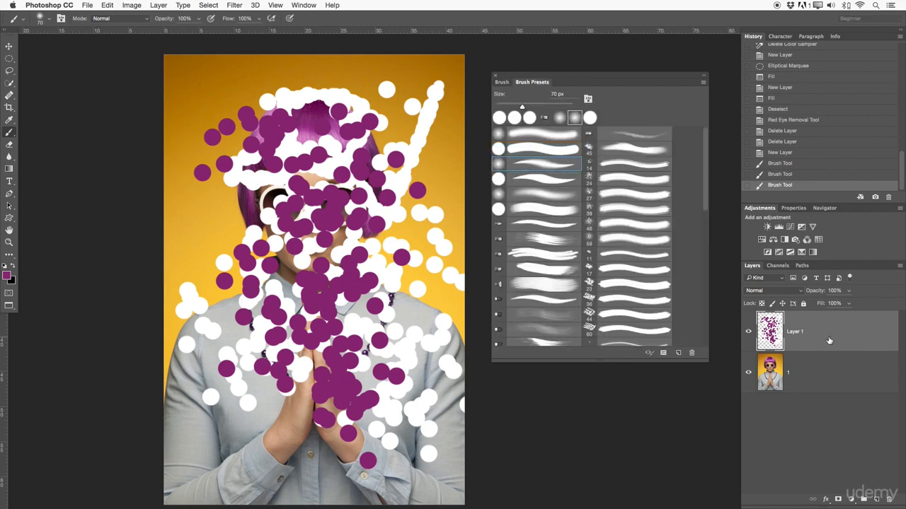
{"action": "key", "text": "Delete"}
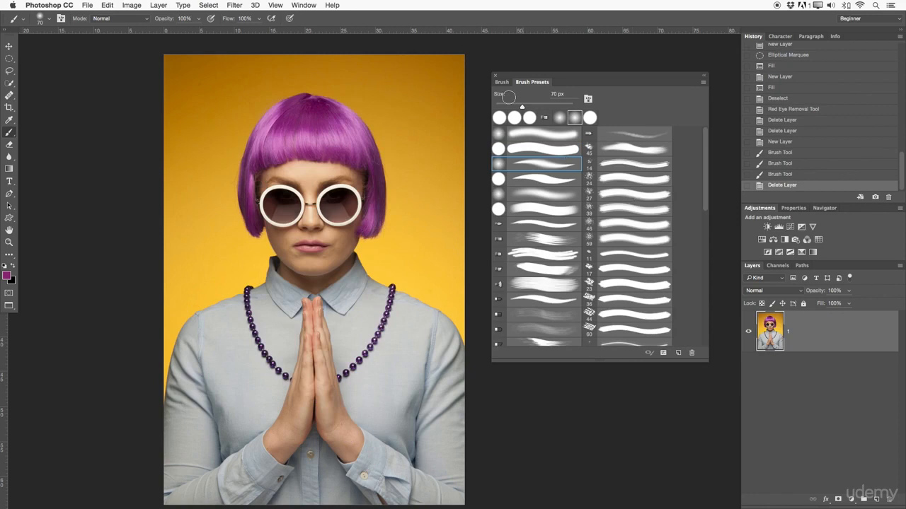
{"action": "left_click", "coordinate": [495, 77]}
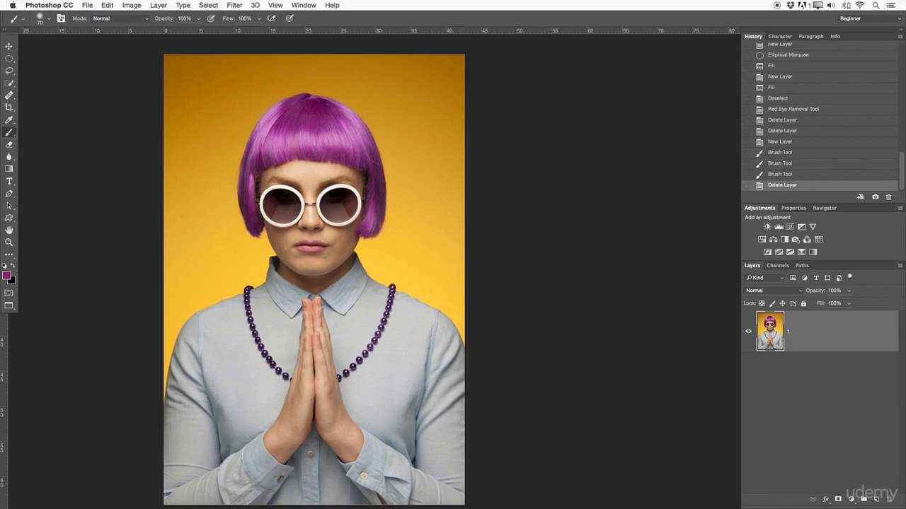
{"action": "left_click", "coordinate": [10, 94]}
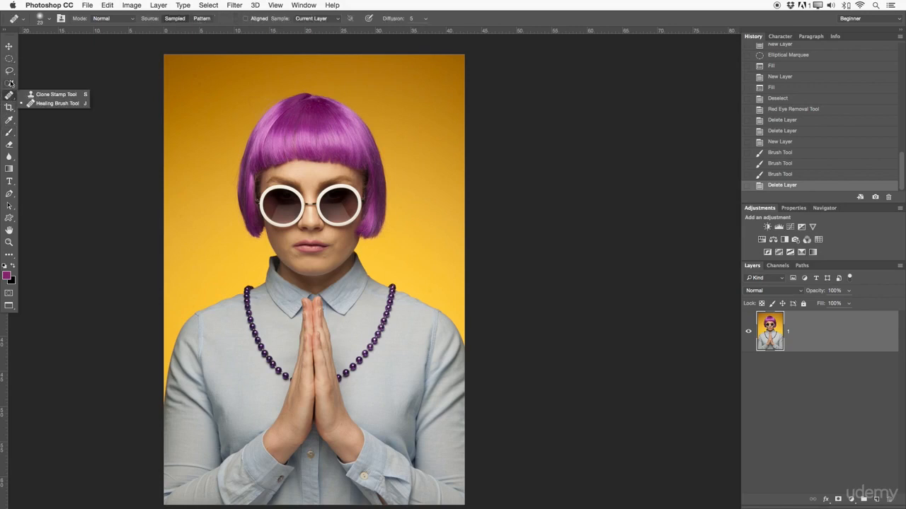
{"action": "left_click", "coordinate": [9, 82]}
{"action": "left_click", "coordinate": [10, 106]}
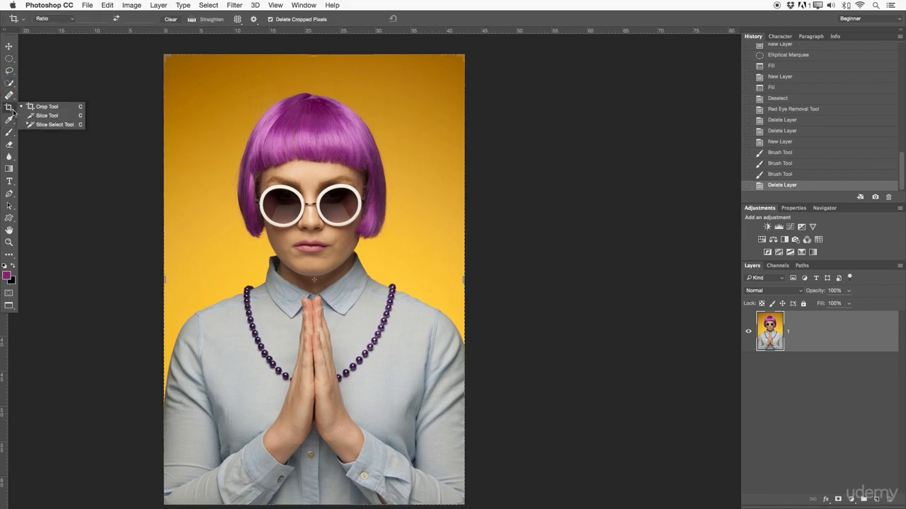
{"action": "left_click", "coordinate": [10, 70]}
{"action": "left_click", "coordinate": [35, 86]}
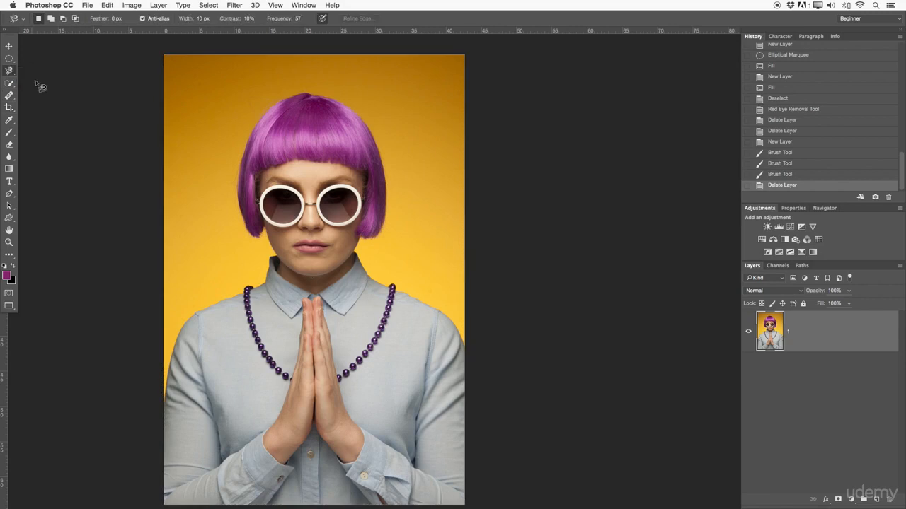
- Select the dark lens on the right side of the sunglasses by tracing its inner edge with the Magnetic Lasso
{"action": "key", "text": "z"}
{"action": "left_click_drag", "start_coordinate": [341, 194], "coordinate": [415, 191]}
{"action": "key", "text": "p"}
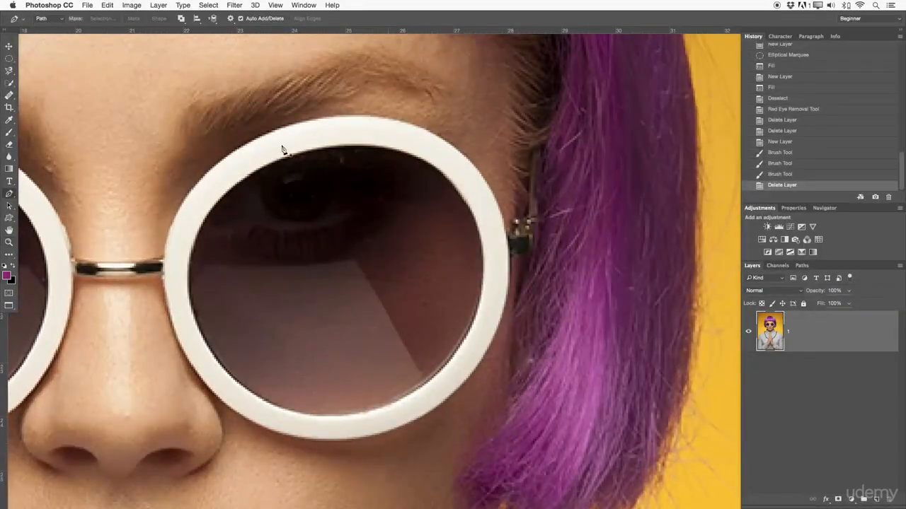
{"action": "left_click", "coordinate": [9, 83]}
{"action": "left_click", "coordinate": [36, 91]}
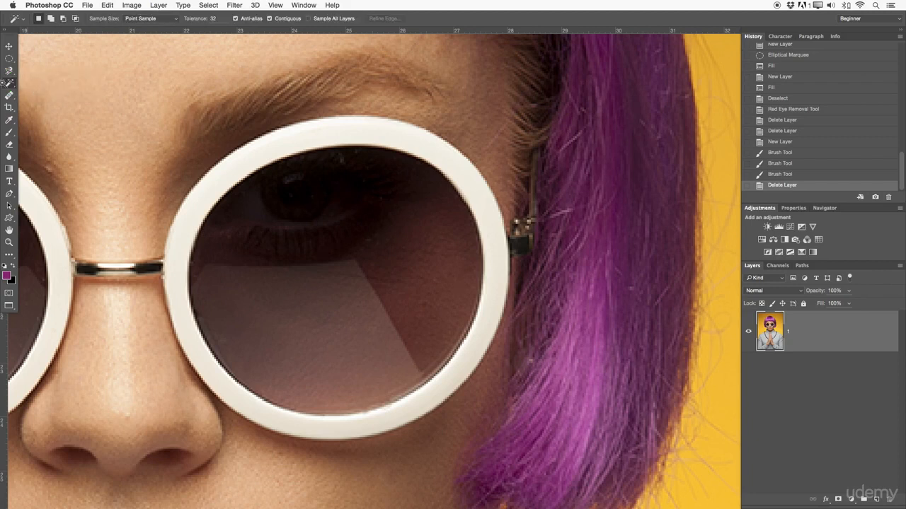
{"action": "left_click", "coordinate": [9, 83]}
{"action": "left_click", "coordinate": [9, 70]}
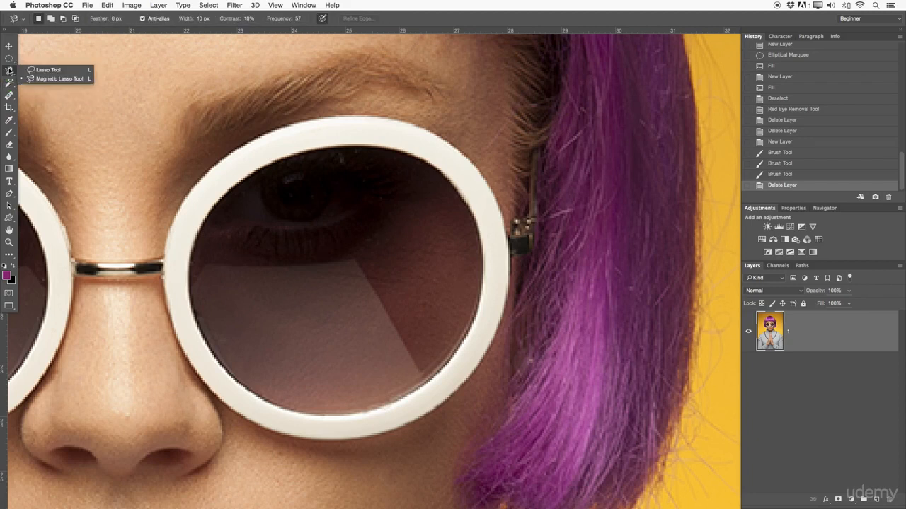
{"action": "left_click", "coordinate": [56, 78]}
{"action": "left_click", "coordinate": [322, 152]}
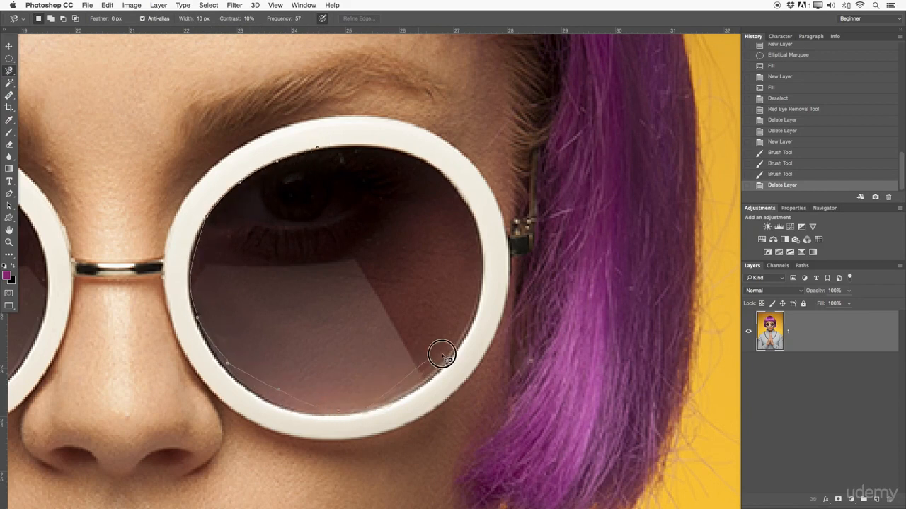
{"action": "left_click", "coordinate": [320, 147]}
- Try a purple Brush stroke outside the lens selection, over the area beside the face
{"action": "key", "text": "z"}
{"action": "left_click_drag", "start_coordinate": [365, 287], "coordinate": [306, 287]}
{"action": "left_click_drag", "start_coordinate": [385, 306], "coordinate": [436, 225]}
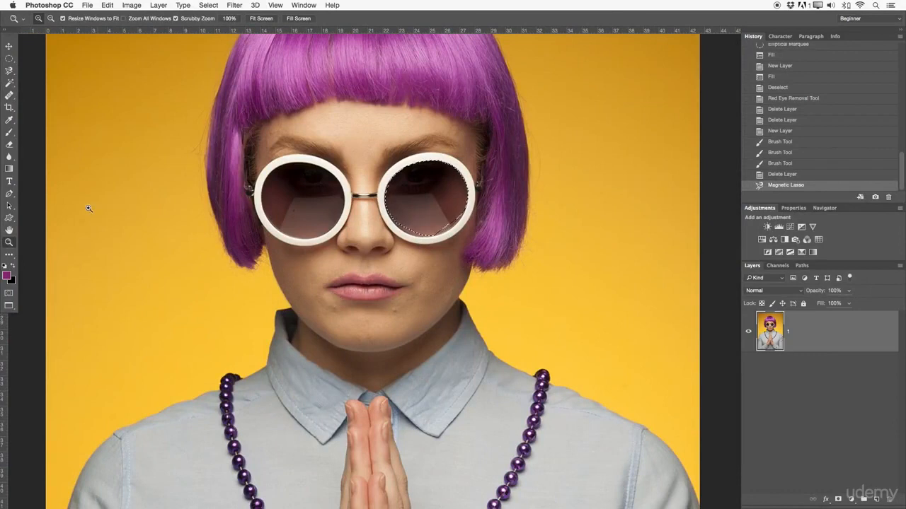
{"action": "left_click", "coordinate": [9, 134]}
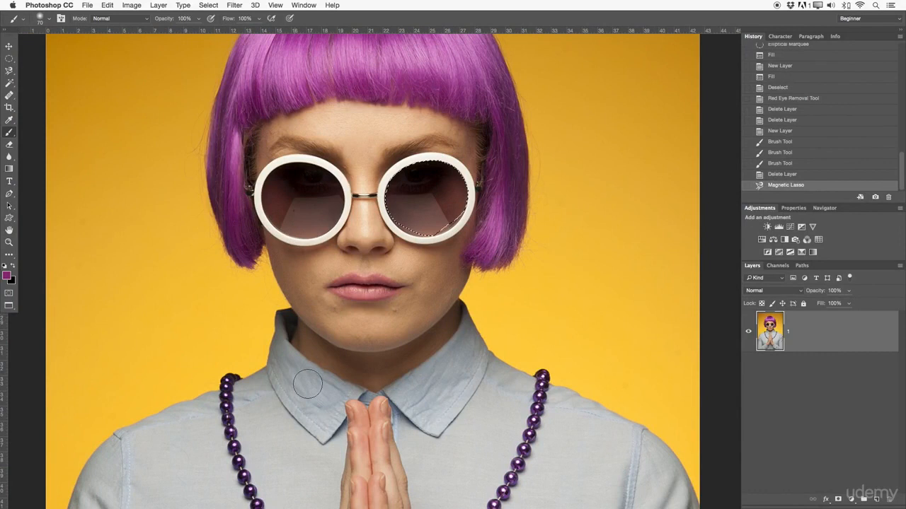
{"action": "left_click_drag", "start_coordinate": [522, 354], "coordinate": [655, 390]}
- Brush purple over the selected lens, and step back in the history to remove that stroke
{"action": "scroll", "coordinate": [578, 262], "scroll_direction": "up", "scroll_amount": 5}
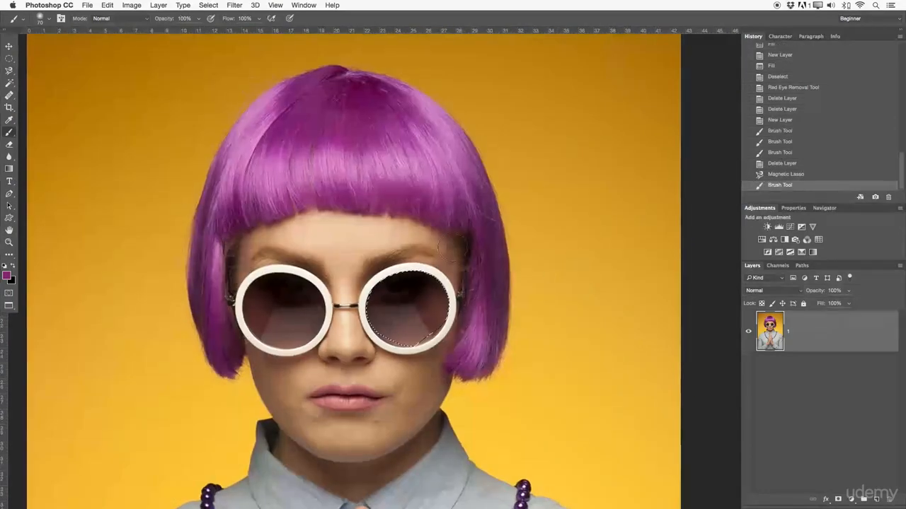
{"action": "mouse_move", "coordinate": [382, 301]}
{"action": "left_mouse_down"}
{"action": "mouse_move", "coordinate": [416, 293]}
{"action": "mouse_move", "coordinate": [530, 228]}
{"action": "mouse_move", "coordinate": [377, 379]}
{"action": "left_mouse_up"}
{"action": "left_click_drag", "start_coordinate": [404, 272], "coordinate": [361, 252]}
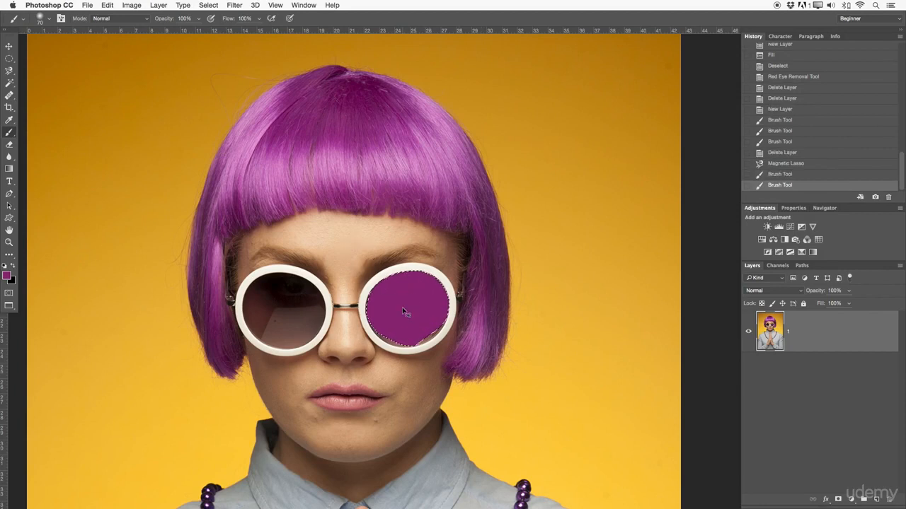
{"action": "left_click", "coordinate": [789, 176]}
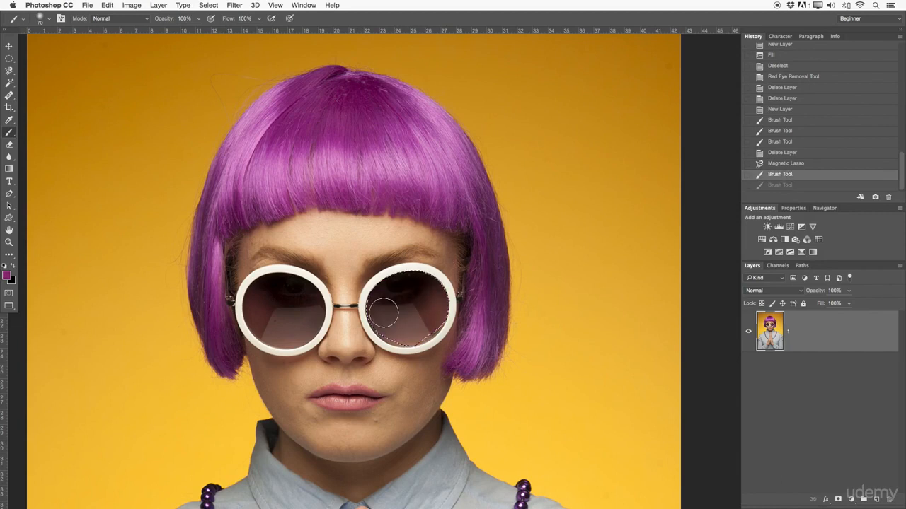
- Switch to the Rectangular Marquee tool and invert the lens selection
{"action": "left_click_drag", "start_coordinate": [10, 59], "coordinate": [49, 60]}
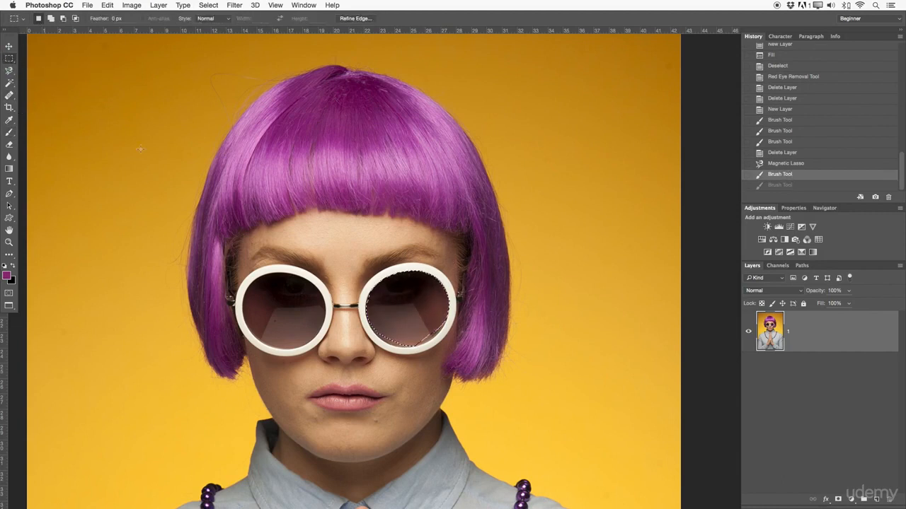
{"action": "right_click", "coordinate": [412, 302]}
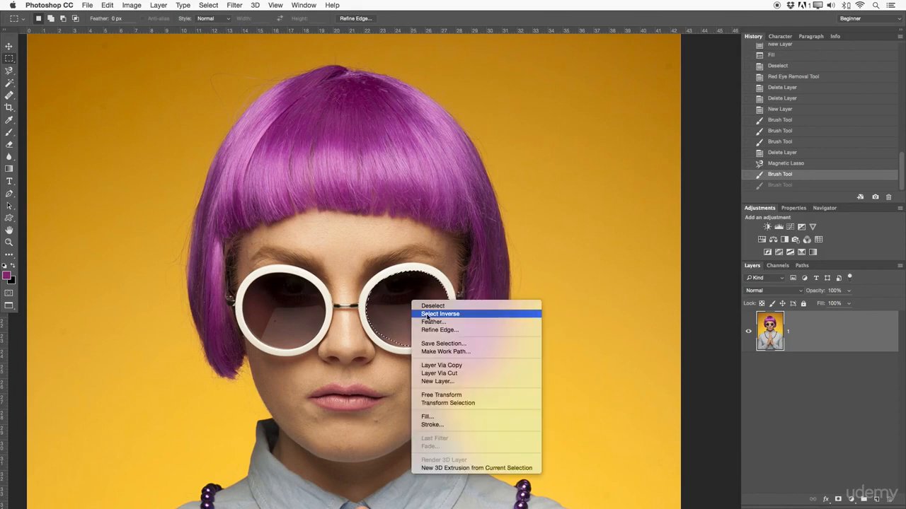
{"action": "left_click", "coordinate": [426, 314]}
- Brush purple zigzag strokes across the head and background around the protected lens, and undo the painting
{"action": "key", "text": "z"}
{"action": "left_click", "coordinate": [373, 309], "text": "alt"}
{"action": "left_click", "coordinate": [374, 309], "text": "alt"}
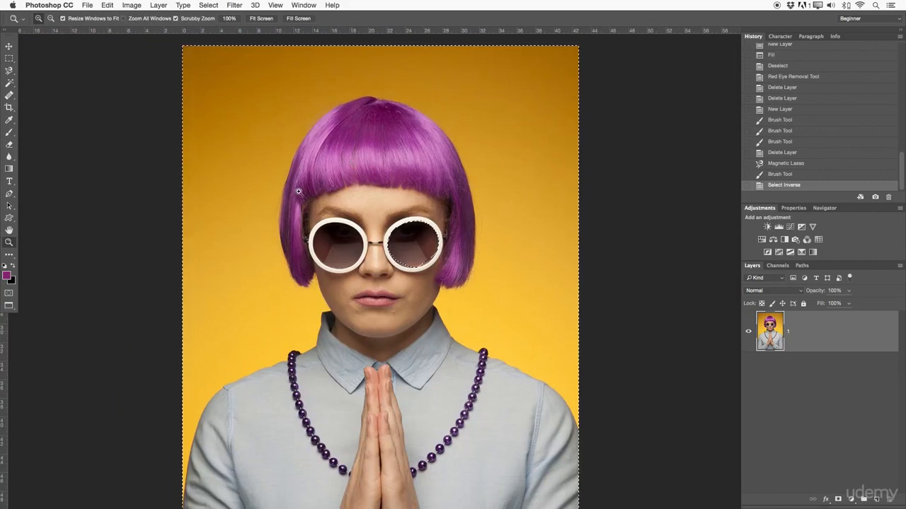
{"action": "left_click", "coordinate": [11, 134]}
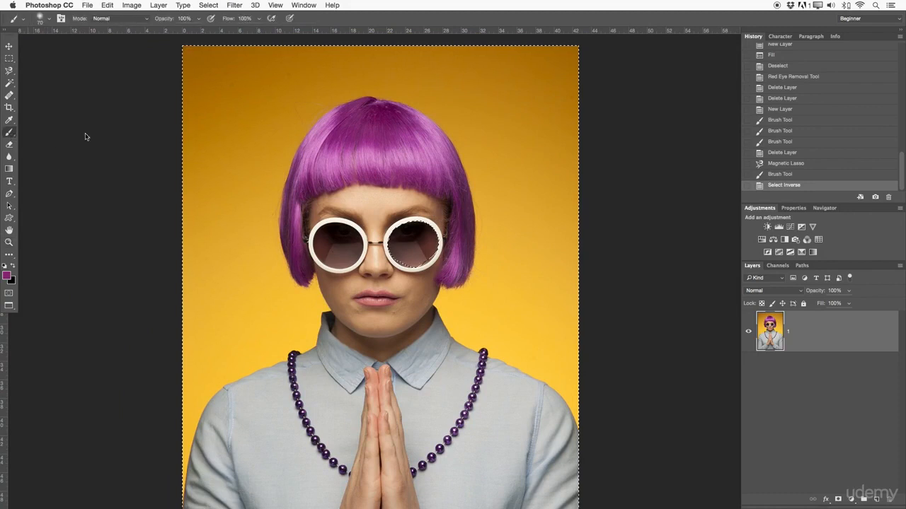
{"action": "mouse_move", "coordinate": [247, 101]}
{"action": "left_mouse_down"}
{"action": "mouse_move", "coordinate": [253, 212]}
{"action": "mouse_move", "coordinate": [418, 135]}
{"action": "mouse_move", "coordinate": [485, 132]}
{"action": "mouse_move", "coordinate": [357, 279]}
{"action": "mouse_move", "coordinate": [522, 162]}
{"action": "mouse_move", "coordinate": [347, 327]}
{"action": "mouse_move", "coordinate": [265, 341]}
{"action": "mouse_move", "coordinate": [281, 305]}
{"action": "mouse_move", "coordinate": [327, 302]}
{"action": "mouse_move", "coordinate": [453, 222]}
{"action": "mouse_move", "coordinate": [446, 228]}
{"action": "left_mouse_up"}
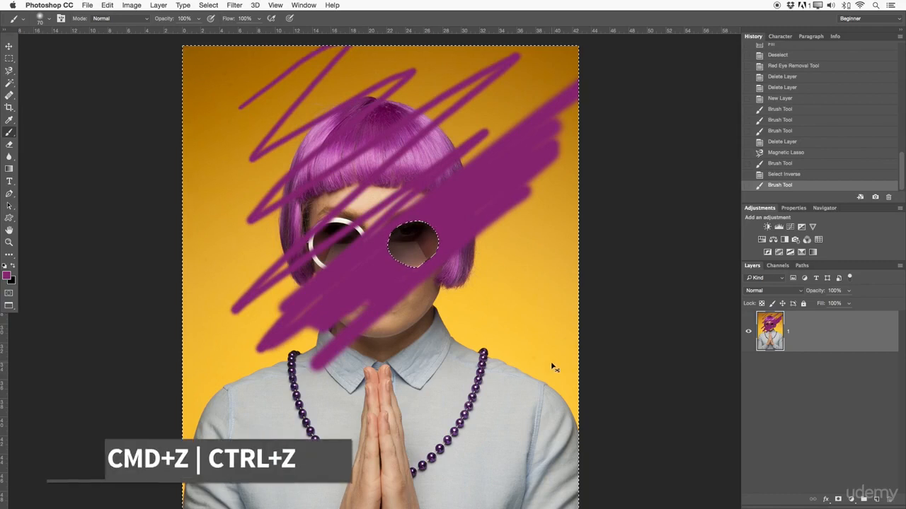
{"action": "key", "text": "super+z"}
- Deselect the inverted selection
{"action": "key", "text": "z"}
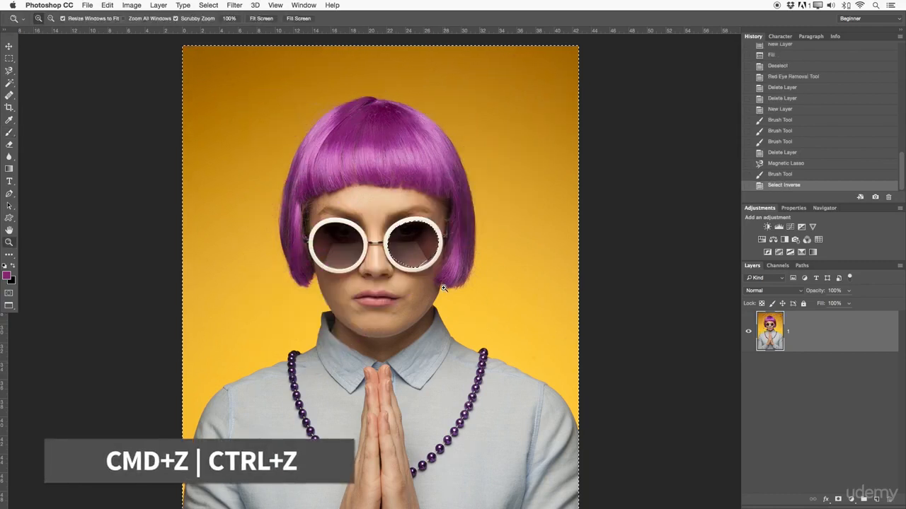
{"action": "left_click_drag", "start_coordinate": [444, 289], "coordinate": [473, 283]}
{"action": "key", "text": "super+d"}
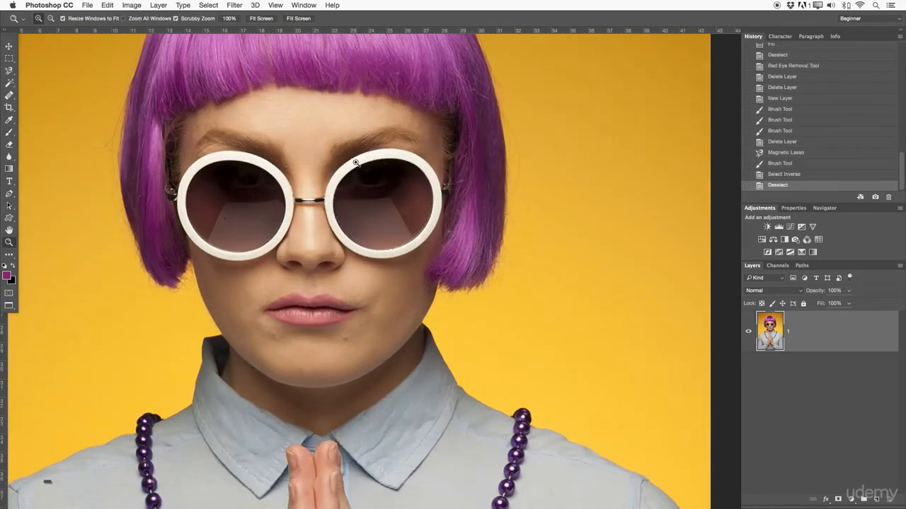
- Duplicate layer 1 and add a white layer mask to the copy
{"action": "key", "text": "super+0"}
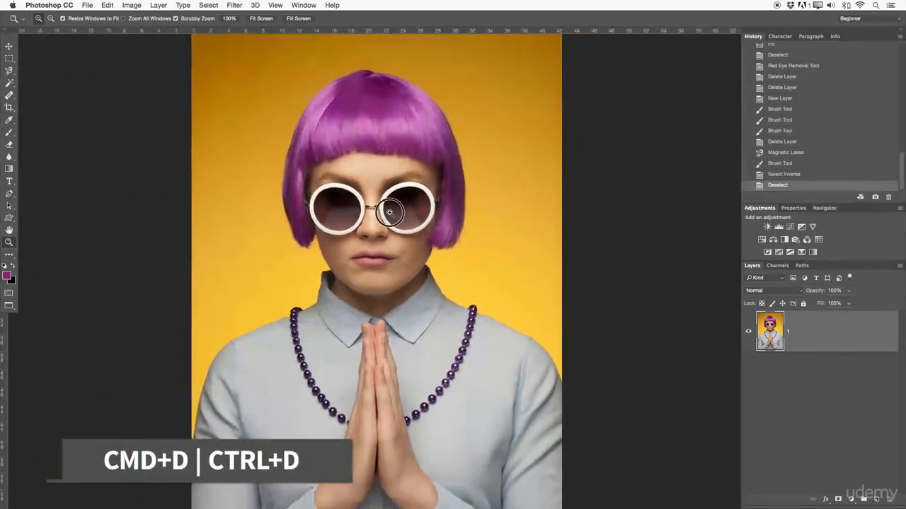
{"action": "left_click_drag", "start_coordinate": [403, 267], "coordinate": [406, 251]}
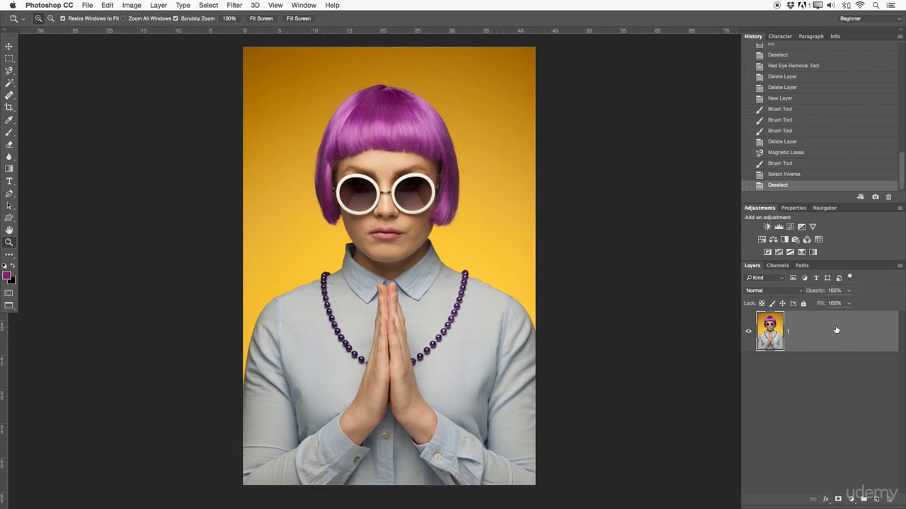
{"action": "left_click_drag", "start_coordinate": [773, 329], "coordinate": [876, 499]}
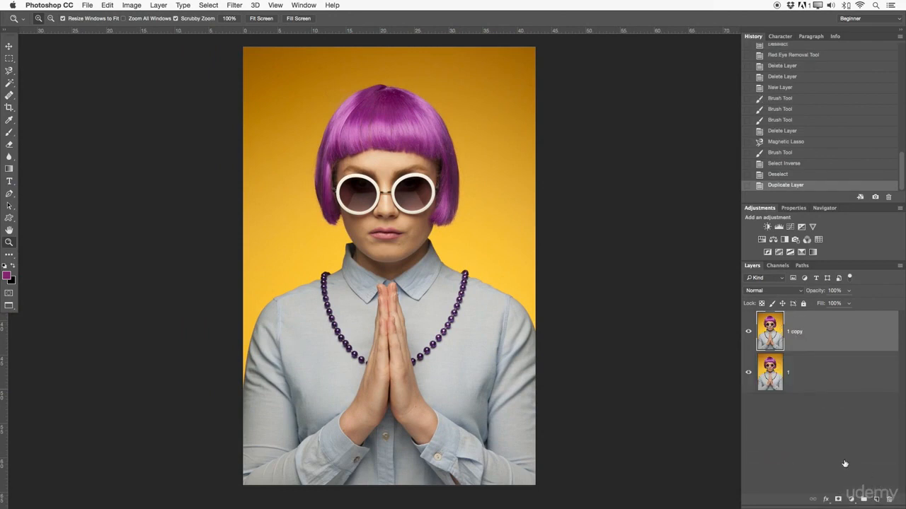
{"action": "left_click", "coordinate": [839, 500]}
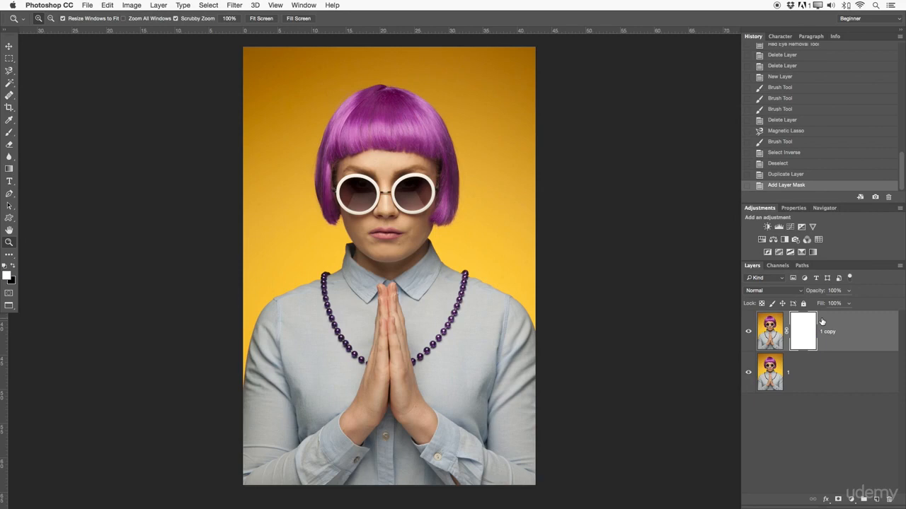
- Draw a circular selection with a fixed 1:1 ratio around the right-hand lens and align it with the glasses
{"action": "left_click_drag", "start_coordinate": [416, 193], "coordinate": [509, 283]}
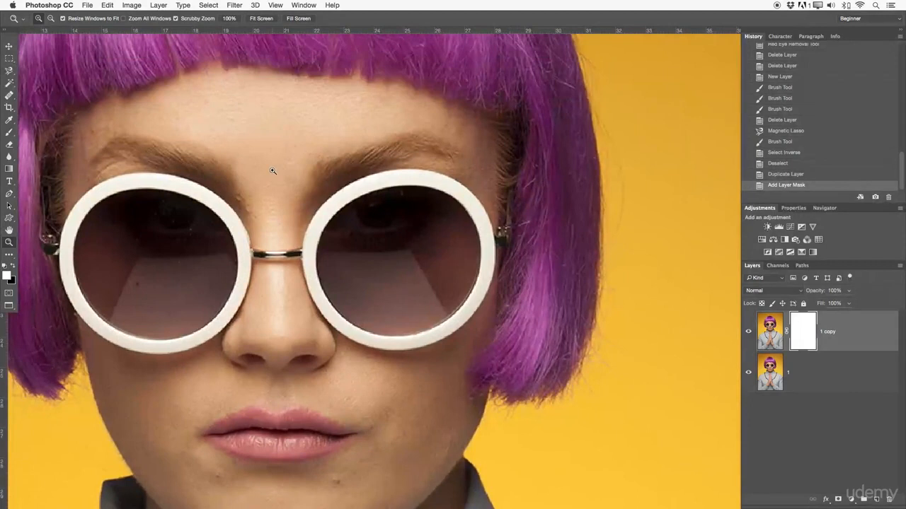
{"action": "left_click_drag", "start_coordinate": [10, 58], "coordinate": [56, 56]}
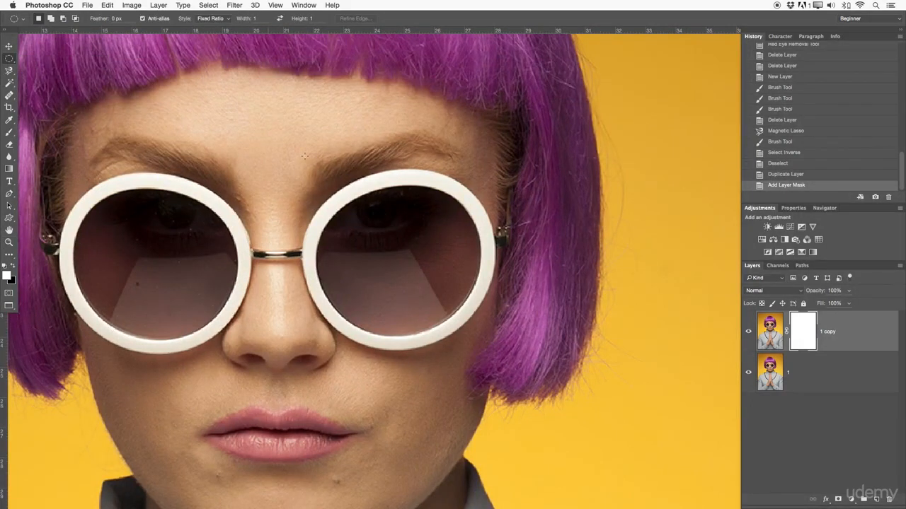
{"action": "left_click_drag", "start_coordinate": [322, 203], "coordinate": [459, 291]}
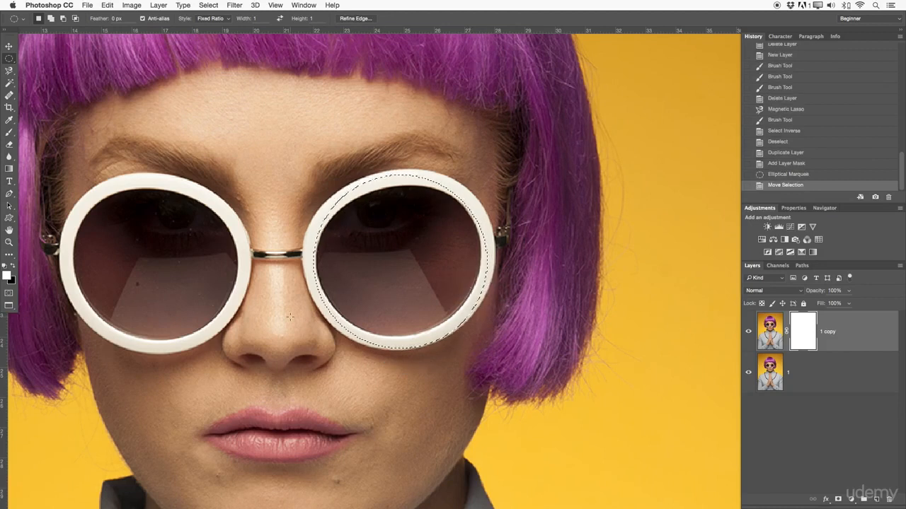
- Switch to the Brush tool and review its presets and Shape Dynamics settings
{"action": "key", "text": "z"}
{"action": "left_click_drag", "start_coordinate": [376, 212], "coordinate": [339, 210]}
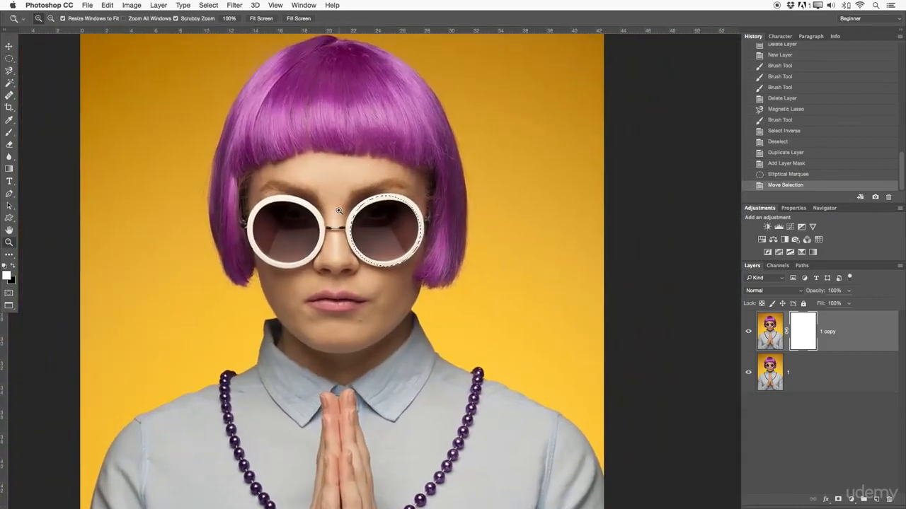
{"action": "key", "text": "b"}
{"action": "left_click", "coordinate": [41, 18]}
{"action": "left_click", "coordinate": [61, 19]}
{"action": "left_click", "coordinate": [531, 82]}
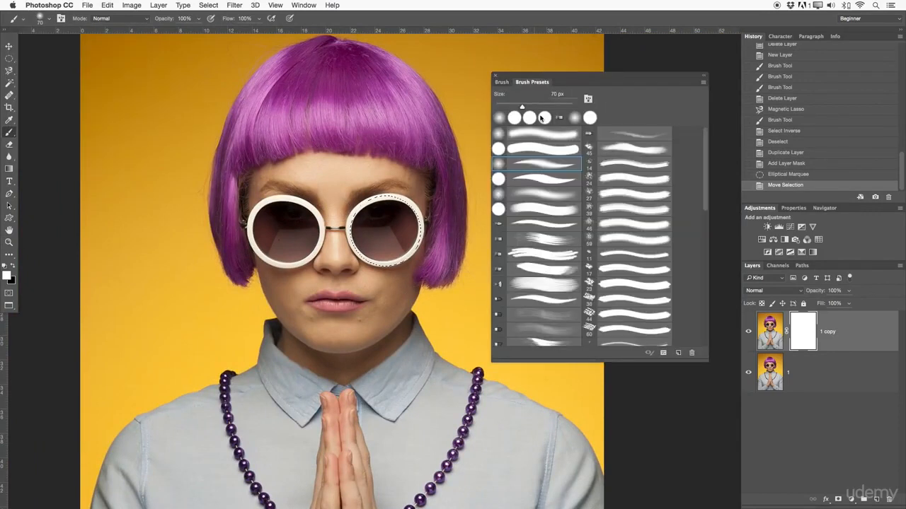
{"action": "left_click", "coordinate": [502, 82]}
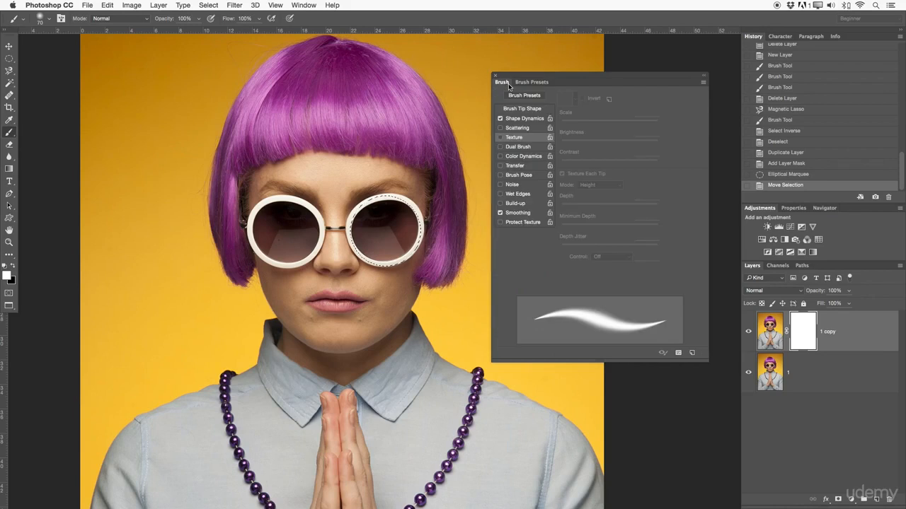
{"action": "left_click", "coordinate": [523, 119]}
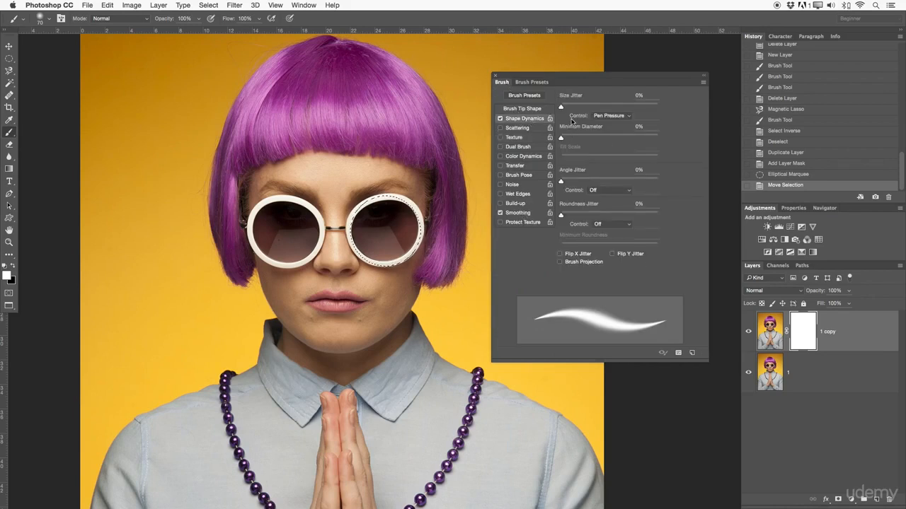
{"action": "left_click", "coordinate": [495, 76]}
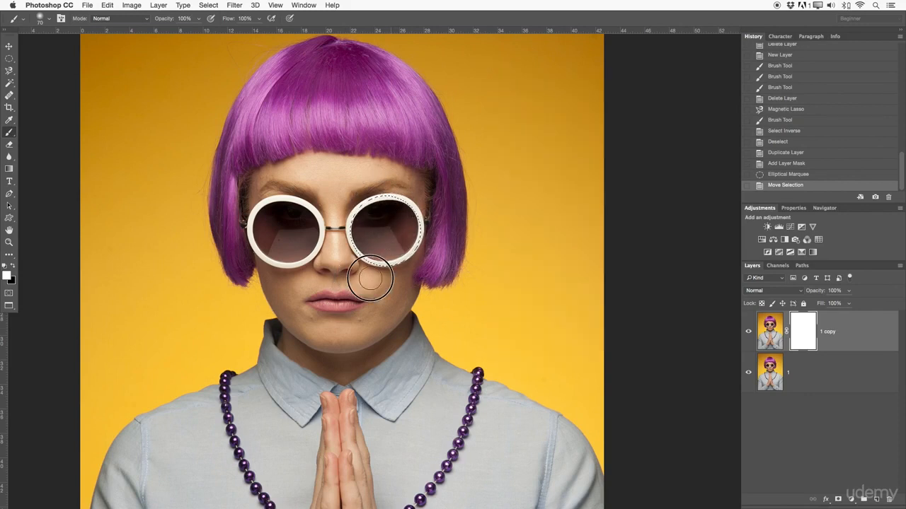
- Hide layer 1 and paint black on the copy's mask inside the circular selection around the right-hand lens
{"action": "left_click", "coordinate": [386, 205]}
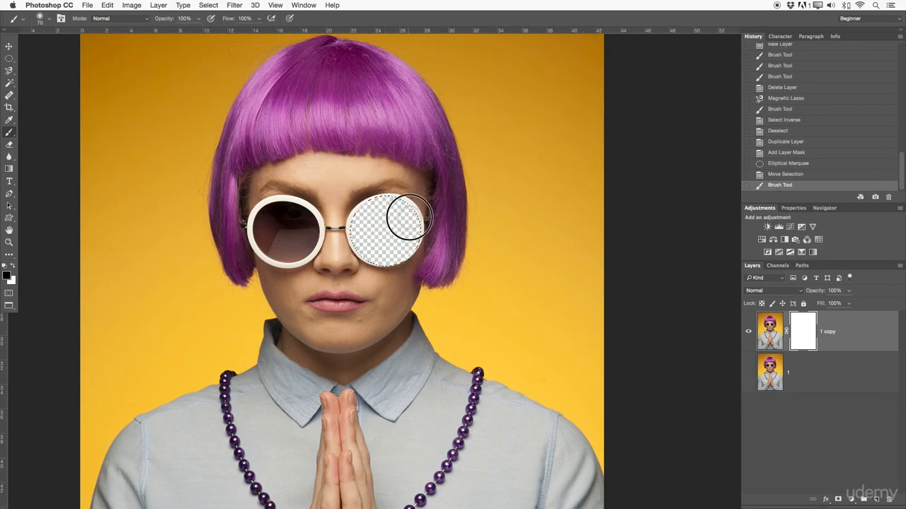
{"action": "left_click", "coordinate": [365, 190]}
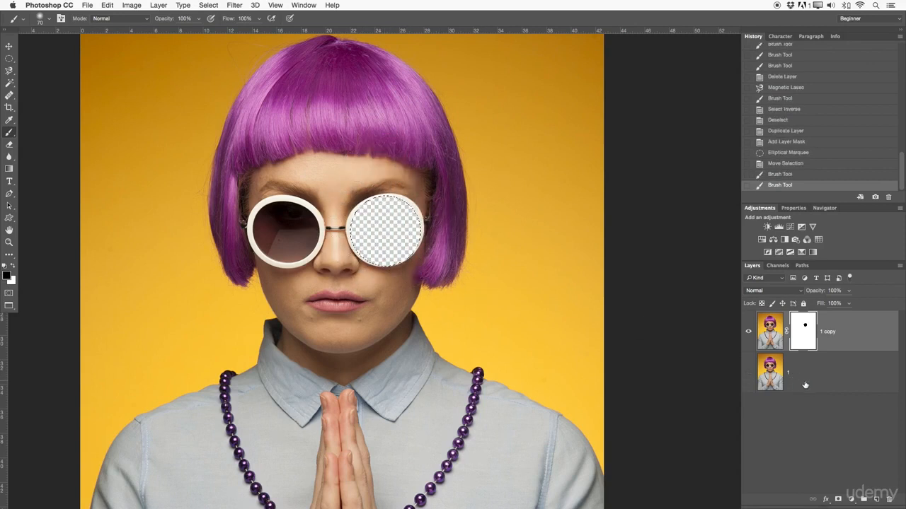
{"action": "left_click", "coordinate": [809, 470]}
{"action": "left_click", "coordinate": [769, 372]}
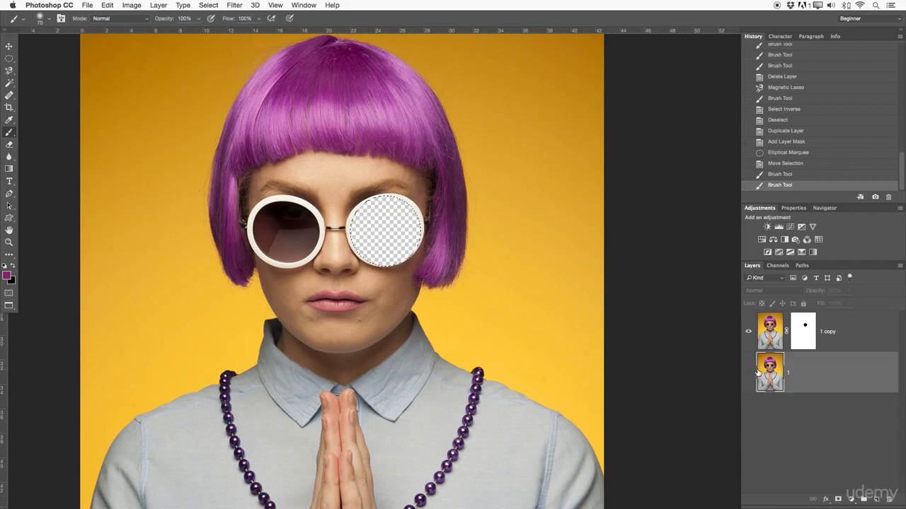
{"action": "left_click", "coordinate": [803, 334]}
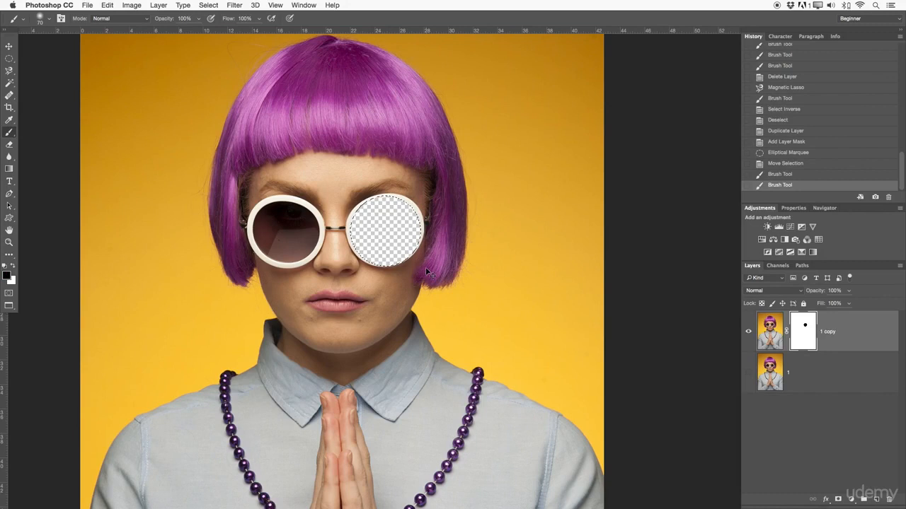
- Deselect the circle and paint black on the mask over the white frame's inner and lower edge with a 95 px brush
{"action": "key", "text": "super+d"}
{"action": "key", "text": "z"}
{"action": "left_click_drag", "start_coordinate": [378, 230], "coordinate": [423, 224]}
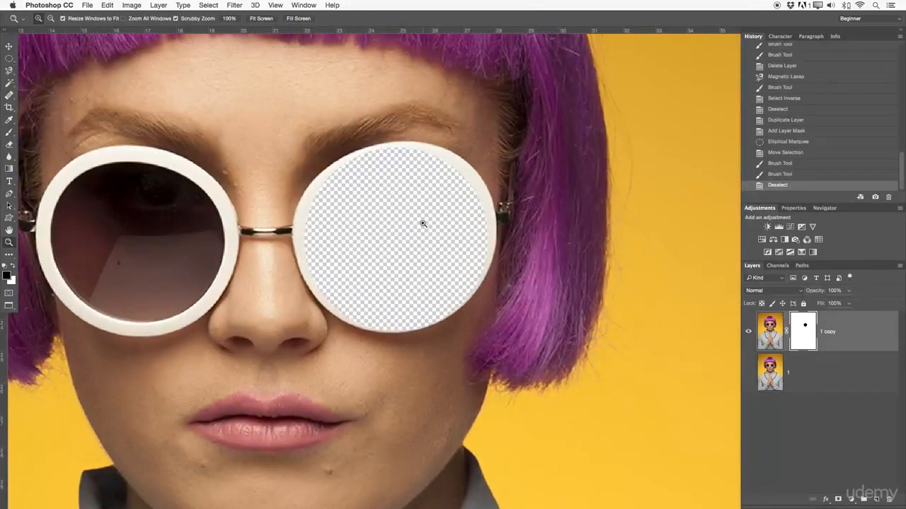
{"action": "key", "text": "b"}
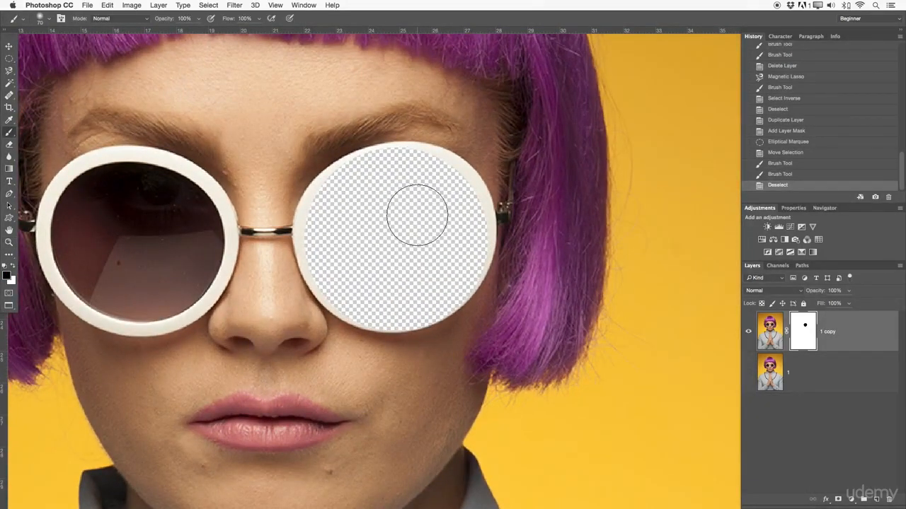
{"action": "key", "text": "bracketleft"}
{"action": "key", "text": "bracketleft"}
{"action": "key", "text": "bracketleft"}
{"action": "mouse_move", "coordinate": [339, 183]}
{"action": "left_mouse_down"}
{"action": "mouse_move", "coordinate": [312, 239]}
{"action": "mouse_move", "coordinate": [324, 291]}
{"action": "mouse_move", "coordinate": [350, 316]}
{"action": "mouse_move", "coordinate": [333, 294]}
{"action": "mouse_move", "coordinate": [397, 319]}
{"action": "mouse_move", "coordinate": [462, 286]}
{"action": "left_mouse_up"}
{"action": "mouse_move", "coordinate": [376, 255]}
{"action": "left_mouse_down"}
{"action": "mouse_move", "coordinate": [437, 251]}
{"action": "mouse_move", "coordinate": [400, 248]}
{"action": "mouse_move", "coordinate": [409, 246]}
{"action": "mouse_move", "coordinate": [405, 92]}
{"action": "mouse_move", "coordinate": [404, 434]}
{"action": "left_mouse_up"}
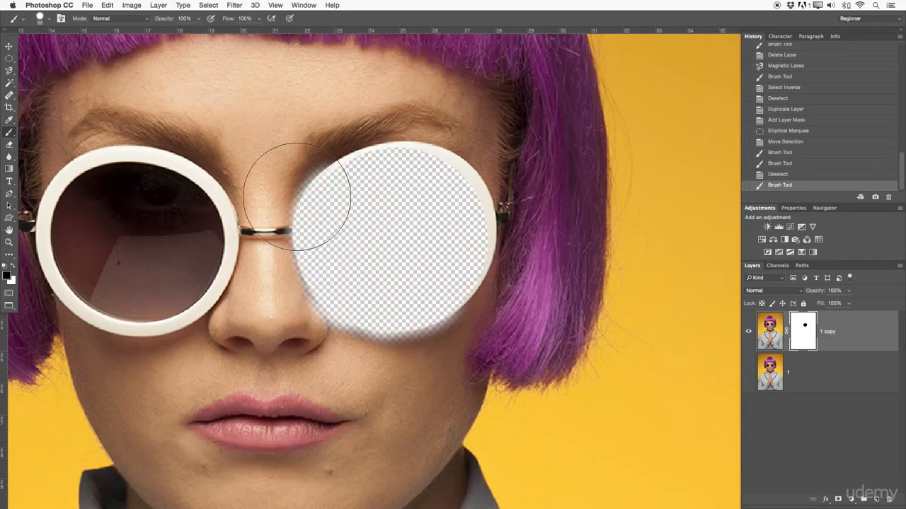
- Reduce the brush to 40 px and mask out the remaining white frame along the lens's outer edge
{"action": "key", "text": "bracketleft"}
{"action": "key", "text": "bracketleft"}
{"action": "key", "text": "bracketleft"}
{"action": "key", "text": "bracketleft"}
{"action": "key", "text": "bracketleft"}
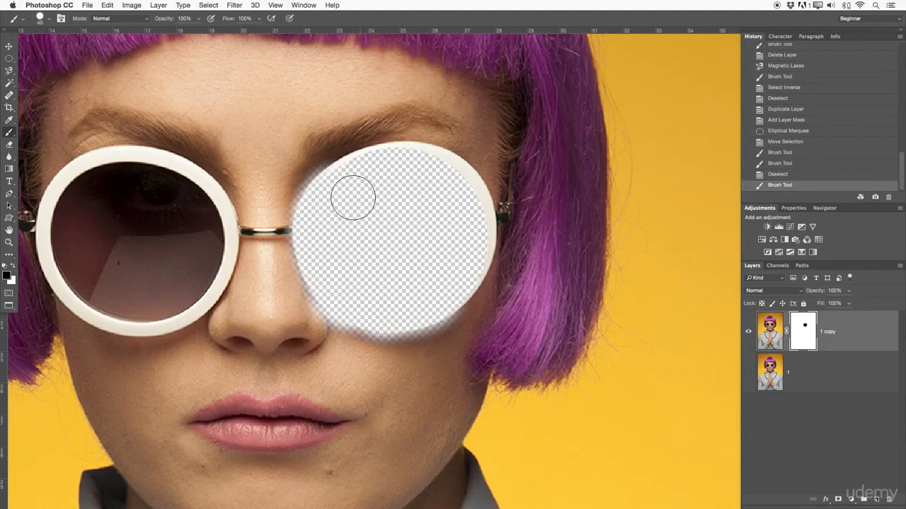
{"action": "mouse_move", "coordinate": [346, 180]}
{"action": "left_mouse_down"}
{"action": "mouse_move", "coordinate": [413, 165]}
{"action": "mouse_move", "coordinate": [465, 191]}
{"action": "mouse_move", "coordinate": [475, 253]}
{"action": "mouse_move", "coordinate": [463, 274]}
{"action": "mouse_move", "coordinate": [423, 302]}
{"action": "mouse_move", "coordinate": [443, 293]}
{"action": "mouse_move", "coordinate": [468, 258]}
{"action": "mouse_move", "coordinate": [447, 294]}
{"action": "mouse_move", "coordinate": [481, 260]}
{"action": "mouse_move", "coordinate": [464, 289]}
{"action": "mouse_move", "coordinate": [423, 302]}
{"action": "left_mouse_up"}
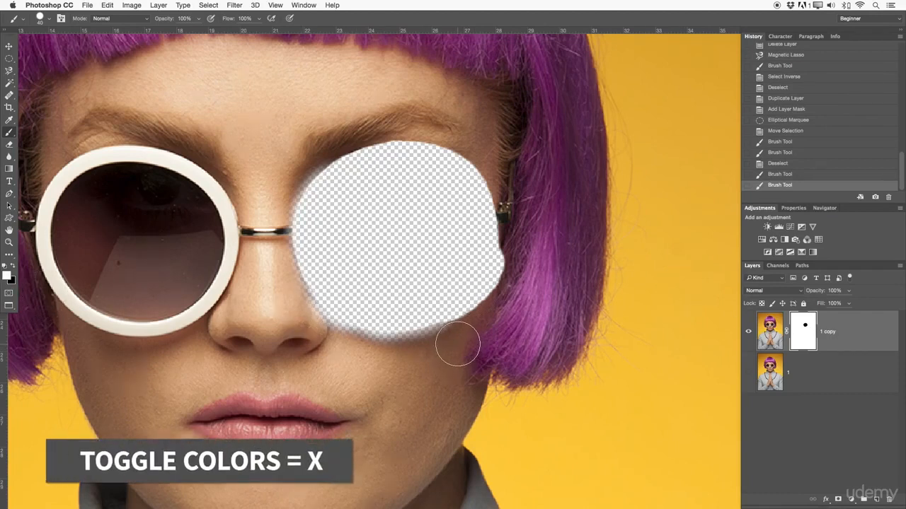
- Paint white on the mask to restore the whole right-hand lens and its frame
{"action": "mouse_move", "coordinate": [451, 342]}
{"action": "left_mouse_down"}
{"action": "mouse_move", "coordinate": [400, 338]}
{"action": "mouse_move", "coordinate": [319, 304]}
{"action": "mouse_move", "coordinate": [297, 212]}
{"action": "mouse_move", "coordinate": [360, 132]}
{"action": "mouse_move", "coordinate": [469, 125]}
{"action": "mouse_move", "coordinate": [483, 173]}
{"action": "mouse_move", "coordinate": [494, 331]}
{"action": "mouse_move", "coordinate": [464, 329]}
{"action": "mouse_move", "coordinate": [460, 167]}
{"action": "mouse_move", "coordinate": [364, 283]}
{"action": "mouse_move", "coordinate": [388, 242]}
{"action": "left_mouse_up"}
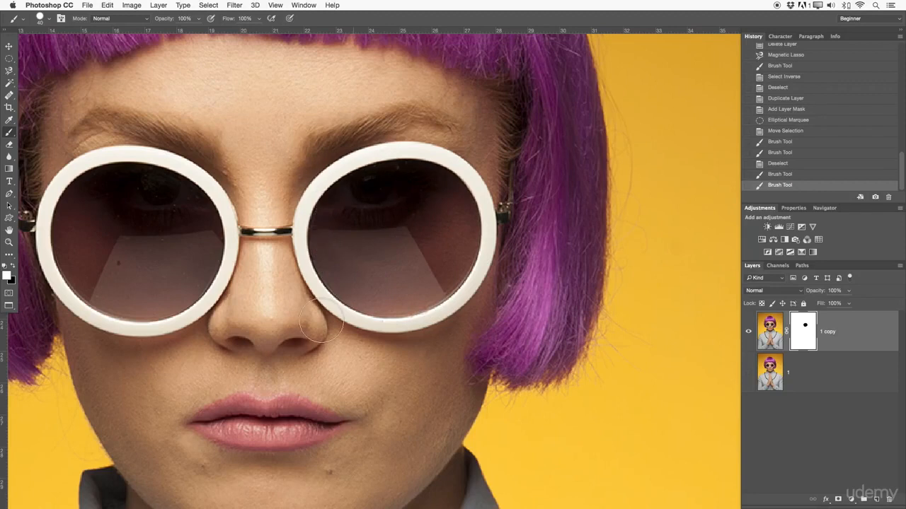
{"action": "left_click", "coordinate": [487, 244]}
{"action": "key", "text": "z"}
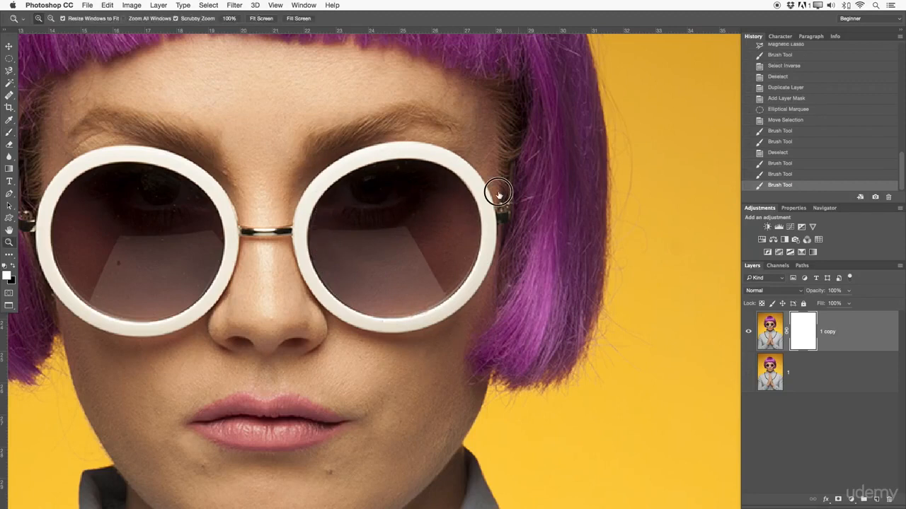
{"action": "key", "text": "super+0"}
{"action": "left_click_drag", "start_coordinate": [494, 177], "coordinate": [470, 173]}
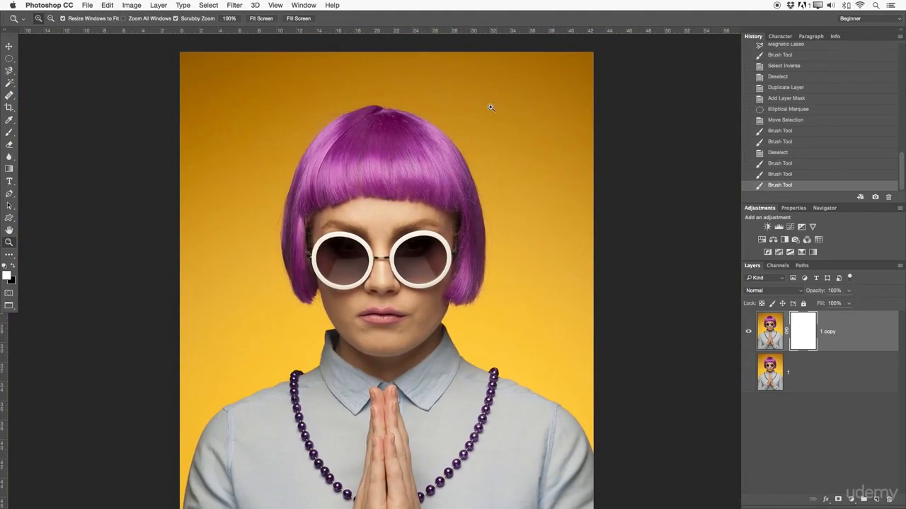
- Delete the layer mask from 1 copy and sample a purple from the hair as the foreground colour
{"action": "left_click", "coordinate": [431, 138]}
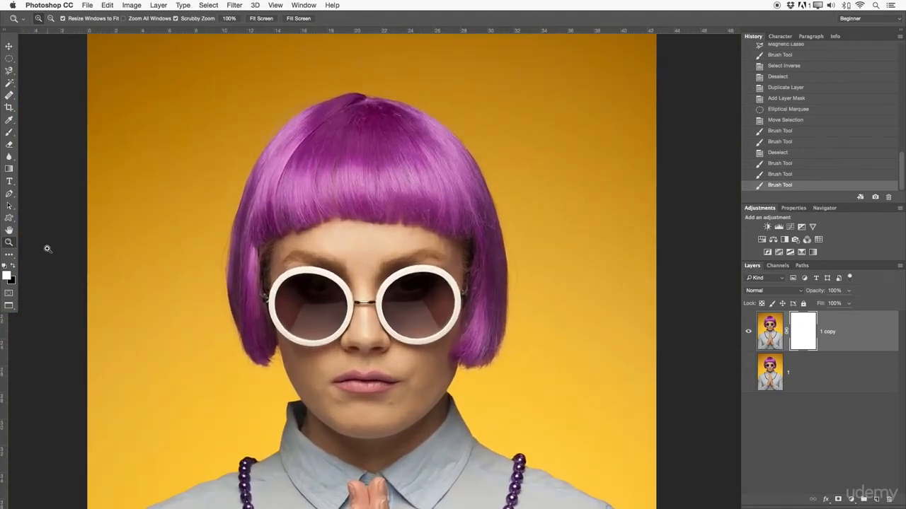
{"action": "left_click_drag", "start_coordinate": [9, 120], "coordinate": [32, 118]}
{"action": "left_click_drag", "start_coordinate": [349, 153], "coordinate": [393, 131]}
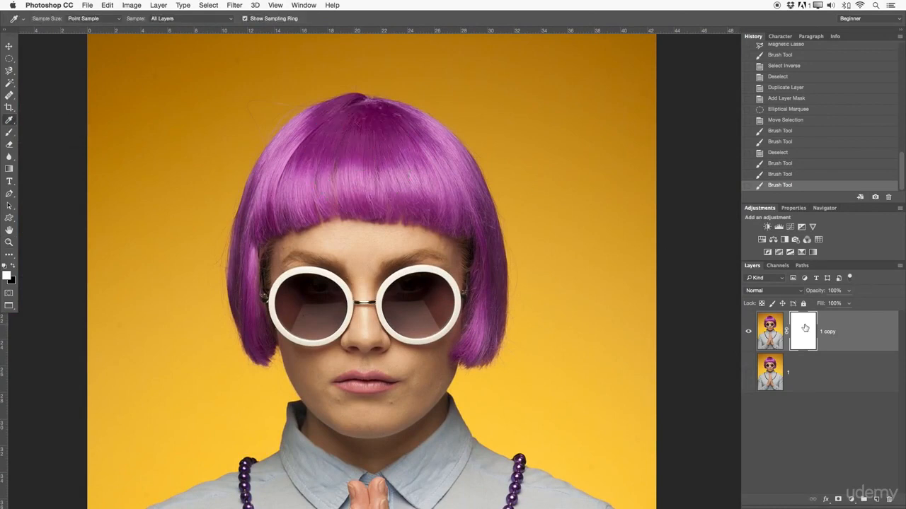
{"action": "left_click_drag", "start_coordinate": [442, 137], "coordinate": [388, 171]}
{"action": "right_click", "coordinate": [797, 320]}
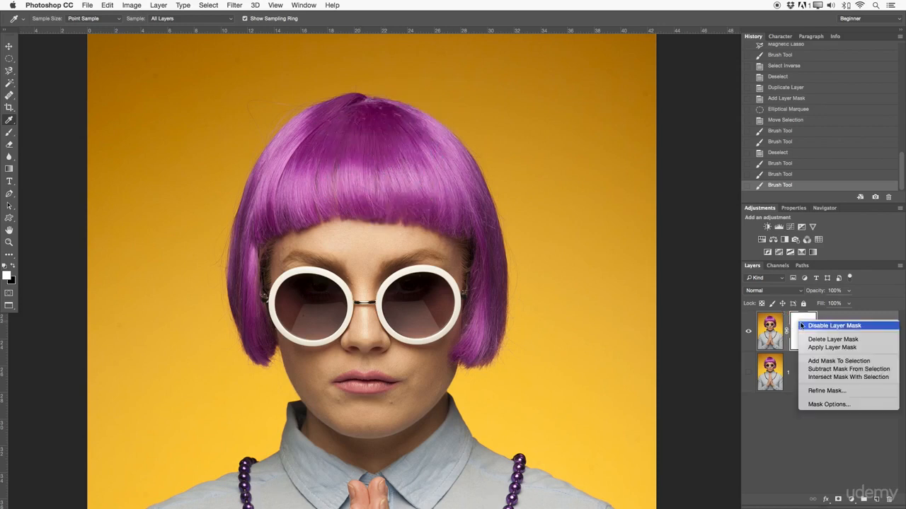
{"action": "left_click", "coordinate": [824, 339]}
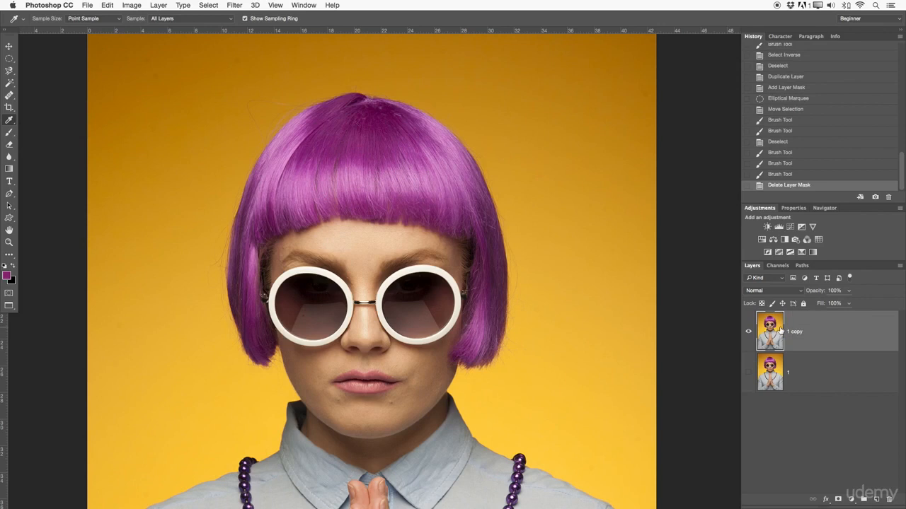
{"action": "left_click_drag", "start_coordinate": [372, 124], "coordinate": [373, 124]}
- Switch to the Brush tool and set its opacity to 20% for painting on the purple fringe
{"action": "key", "text": "b"}
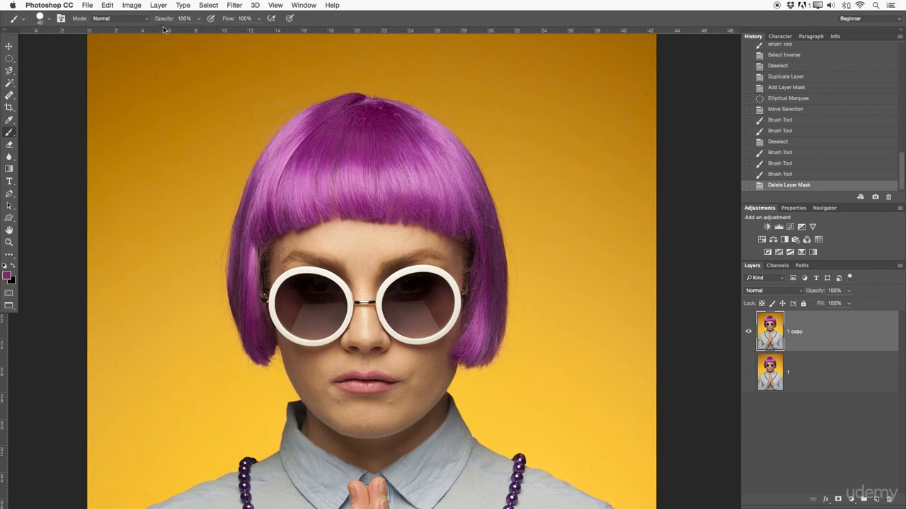
{"action": "left_click_drag", "start_coordinate": [166, 21], "coordinate": [134, 18]}
{"action": "key", "text": "z"}
{"action": "mouse_move", "coordinate": [330, 198]}
{"action": "left_mouse_down"}
{"action": "mouse_move", "coordinate": [394, 212]}
{"action": "mouse_move", "coordinate": [452, 242]}
{"action": "left_mouse_up"}
{"action": "key", "text": "b"}
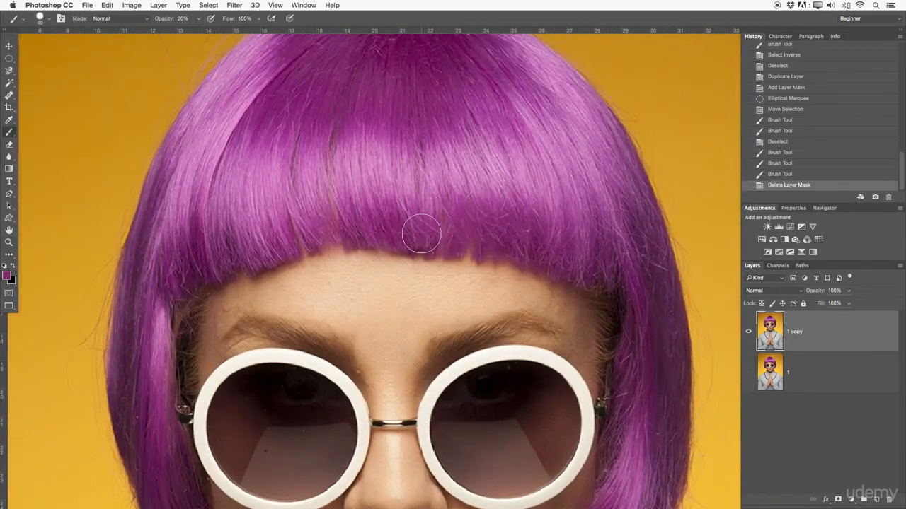
{"action": "mouse_move", "coordinate": [403, 231]}
{"action": "left_mouse_down"}
{"action": "mouse_move", "coordinate": [423, 228]}
{"action": "mouse_move", "coordinate": [420, 121]}
{"action": "mouse_move", "coordinate": [423, 230]}
{"action": "mouse_move", "coordinate": [416, 162]}
{"action": "mouse_move", "coordinate": [433, 163]}
{"action": "mouse_move", "coordinate": [416, 166]}
{"action": "mouse_move", "coordinate": [411, 156]}
{"action": "mouse_move", "coordinate": [414, 125]}
{"action": "mouse_move", "coordinate": [418, 205]}
{"action": "mouse_move", "coordinate": [416, 136]}
{"action": "mouse_move", "coordinate": [411, 168]}
{"action": "left_mouse_up"}
{"action": "left_click_drag", "start_coordinate": [404, 173], "coordinate": [407, 166]}
- Adjust the brush to a soft tip 100 px in size
{"action": "key", "text": "bracketleft"}
{"action": "key", "text": "bracketleft"}
{"action": "key", "text": "bracketleft"}
{"action": "key", "text": "bracketleft"}
{"action": "key", "text": "bracketleft"}
{"action": "key", "text": "bracketright"}
{"action": "key", "text": "bracketright"}
{"action": "key", "text": "bracketright"}
{"action": "key", "text": "bracketright"}
{"action": "key", "text": "bracketright"}
{"action": "key", "text": "bracketright"}
{"action": "key", "text": "bracketright"}
{"action": "key", "text": "bracketright"}
{"action": "key", "text": "bracketright"}
{"action": "key", "text": "bracketright"}
{"action": "key", "text": "bracketright"}
{"action": "key", "text": "bracketright"}
{"action": "key", "text": "bracketright"}
{"action": "key", "text": "bracketright"}
{"action": "key", "text": "bracketright"}
{"action": "key", "text": "bracketright"}
{"action": "key", "text": "bracketright"}
{"action": "key", "text": "bracketright"}
{"action": "key", "text": "bracketright"}
{"action": "key", "text": "bracketright"}
{"action": "key", "text": "bracketright"}
{"action": "key", "text": "bracketright"}
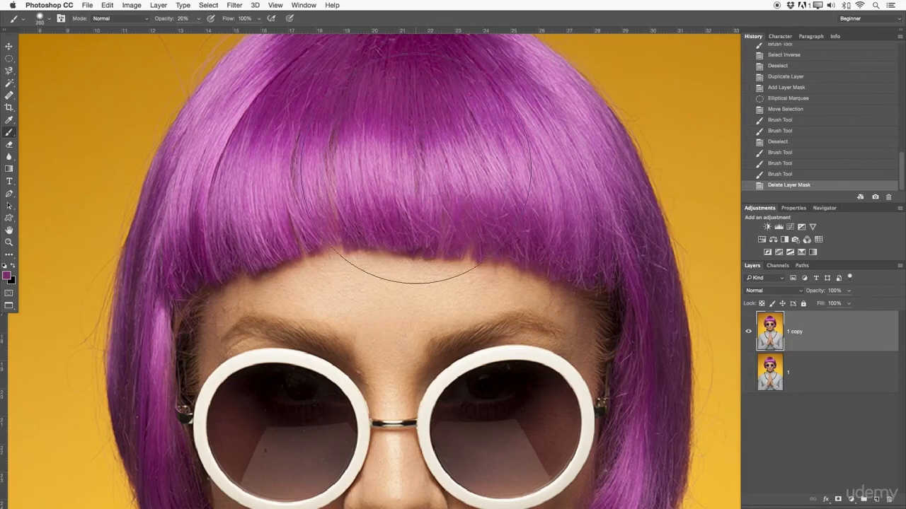
{"action": "key", "text": "bracketleft"}
{"action": "key", "text": "bracketleft"}
{"action": "key", "text": "bracketleft"}
{"action": "key", "text": "bracketleft"}
{"action": "key", "text": "bracketleft"}
{"action": "key", "text": "bracketleft"}
{"action": "key", "text": "bracketleft"}
{"action": "key", "text": "bracketleft"}
{"action": "key", "text": "bracketleft"}
{"action": "key", "text": "bracketleft"}
{"action": "key", "text": "bracketleft"}
{"action": "key", "text": "bracketleft"}
- Paint the sampled purple over the fringe, crown and both sides of the hair on 1 copy
{"action": "mouse_move", "coordinate": [353, 187]}
{"action": "left_mouse_down"}
{"action": "mouse_move", "coordinate": [275, 212]}
{"action": "mouse_move", "coordinate": [323, 141]}
{"action": "mouse_move", "coordinate": [420, 135]}
{"action": "mouse_move", "coordinate": [461, 162]}
{"action": "mouse_move", "coordinate": [623, 223]}
{"action": "mouse_move", "coordinate": [678, 384]}
{"action": "left_mouse_up"}
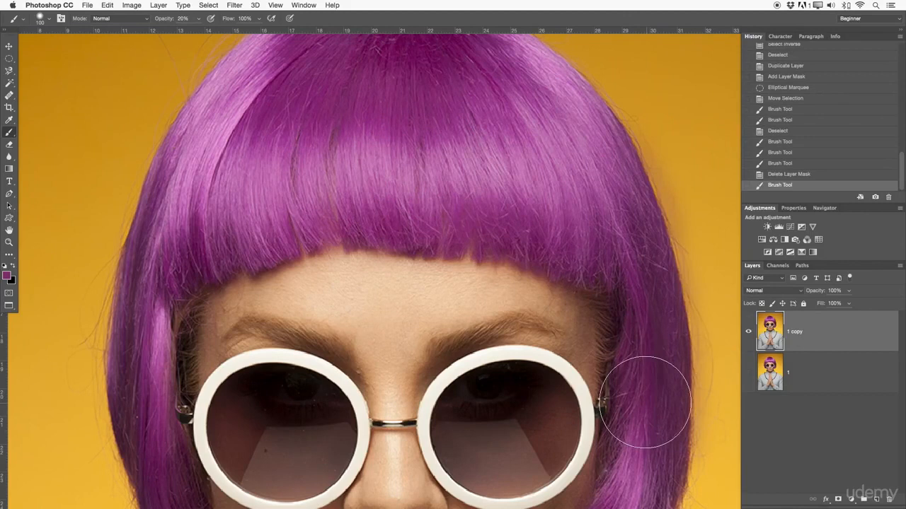
{"action": "scroll", "coordinate": [634, 226], "scroll_direction": "down", "scroll_amount": 5}
{"action": "left_click", "coordinate": [621, 375]}
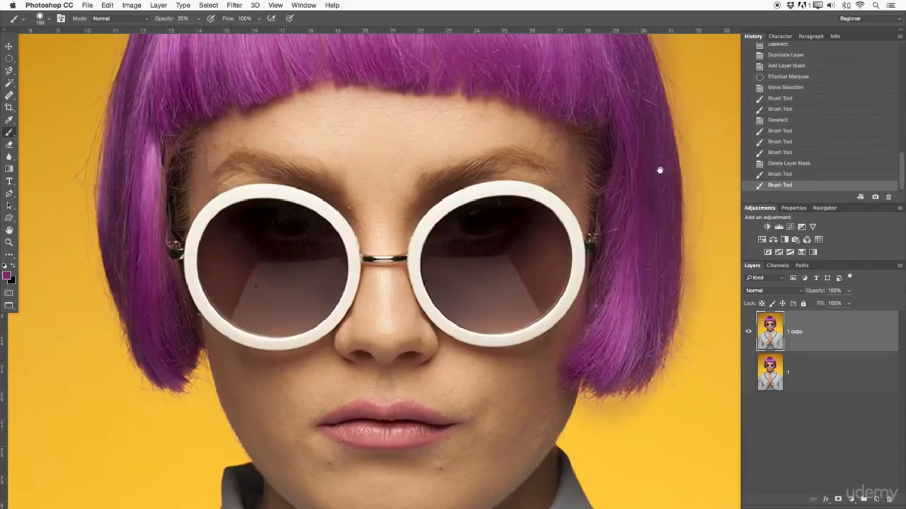
{"action": "scroll", "coordinate": [656, 262], "scroll_direction": "up", "scroll_amount": 5}
{"action": "left_click_drag", "start_coordinate": [481, 95], "coordinate": [436, 113]}
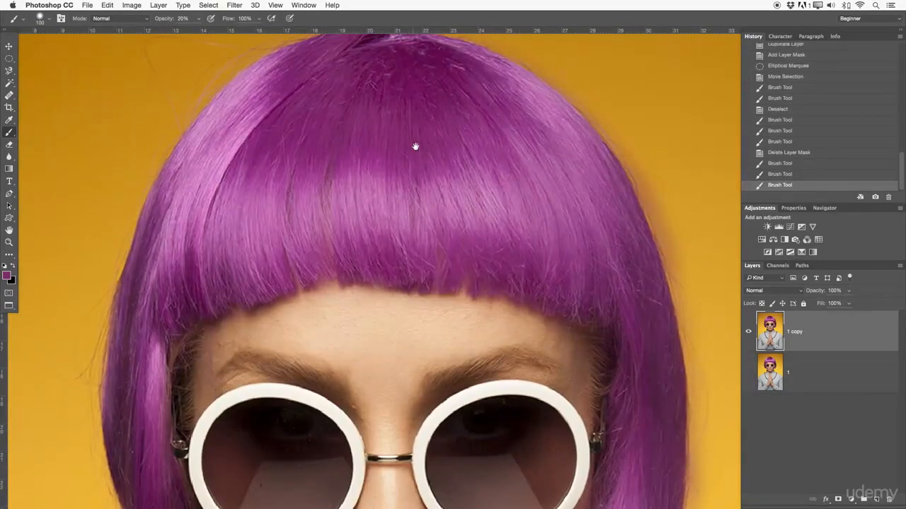
{"action": "left_click_drag", "start_coordinate": [415, 146], "coordinate": [450, 192]}
{"action": "mouse_move", "coordinate": [452, 120]}
{"action": "left_mouse_down"}
{"action": "mouse_move", "coordinate": [385, 163]}
{"action": "mouse_move", "coordinate": [278, 212]}
{"action": "mouse_move", "coordinate": [247, 304]}
{"action": "left_mouse_up"}
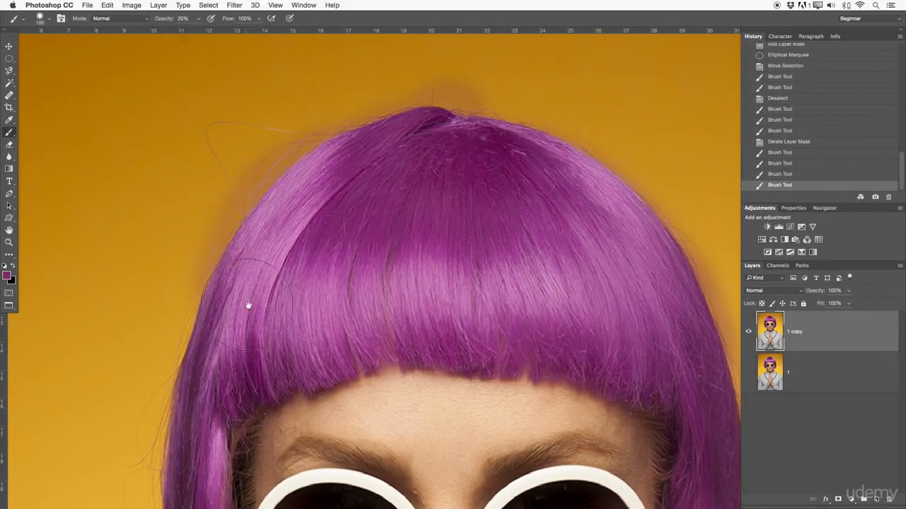
{"action": "scroll", "coordinate": [264, 142], "scroll_direction": "down", "scroll_amount": 5}
{"action": "mouse_move", "coordinate": [186, 177]}
{"action": "left_mouse_down"}
{"action": "mouse_move", "coordinate": [209, 209]}
{"action": "mouse_move", "coordinate": [196, 249]}
{"action": "mouse_move", "coordinate": [241, 488]}
{"action": "left_mouse_up"}
{"action": "scroll", "coordinate": [265, 285], "scroll_direction": "up", "scroll_amount": 5}
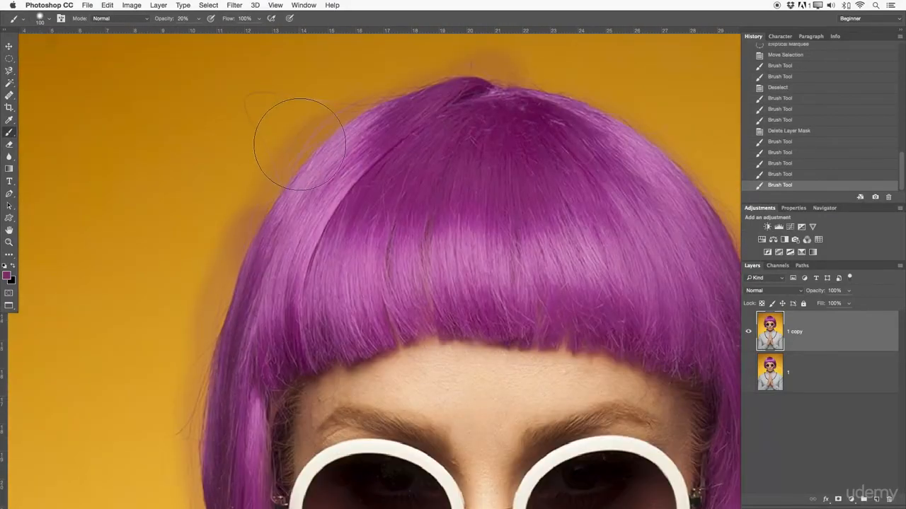
- Delete the painted layer 1 copy and make layer 1 visible again
{"action": "key", "text": "z"}
{"action": "left_click", "coordinate": [352, 151], "text": "alt"}
{"action": "left_click_drag", "start_coordinate": [506, 220], "coordinate": [474, 300]}
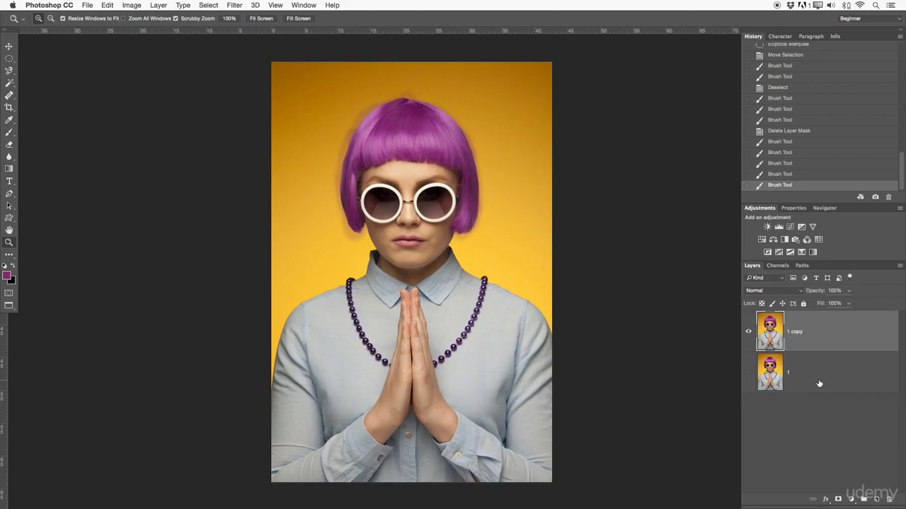
{"action": "key", "text": "BackSpace"}
{"action": "left_click", "coordinate": [749, 322]}
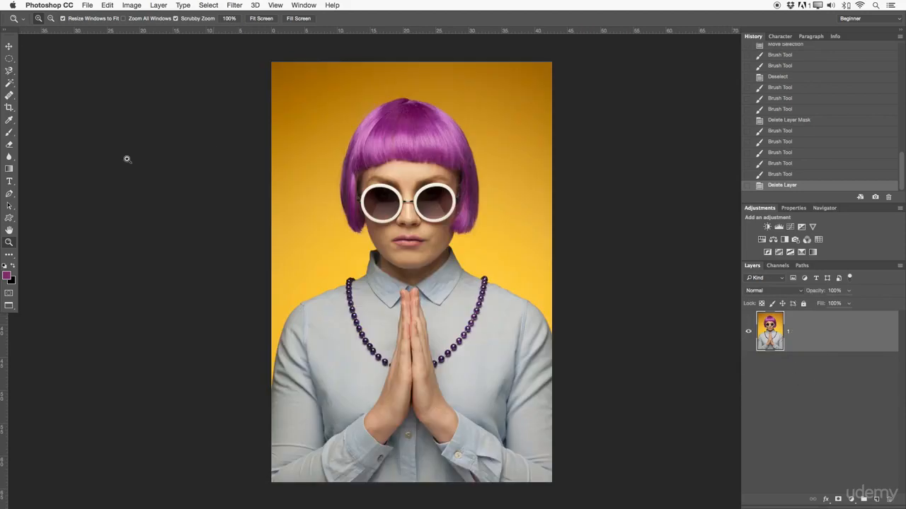
- Switch to the Pencil tool and review its brush presets and Shape Dynamics settings
{"action": "left_click", "coordinate": [8, 130]}
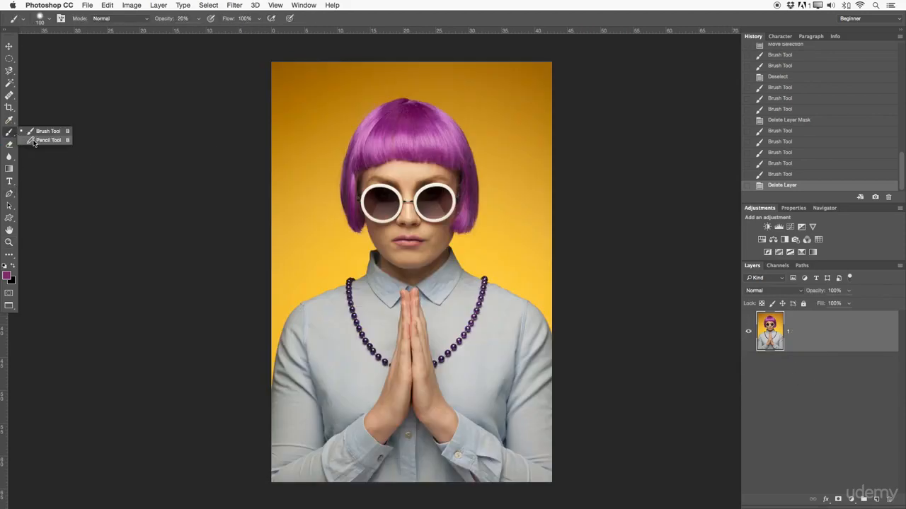
{"action": "left_click", "coordinate": [36, 140]}
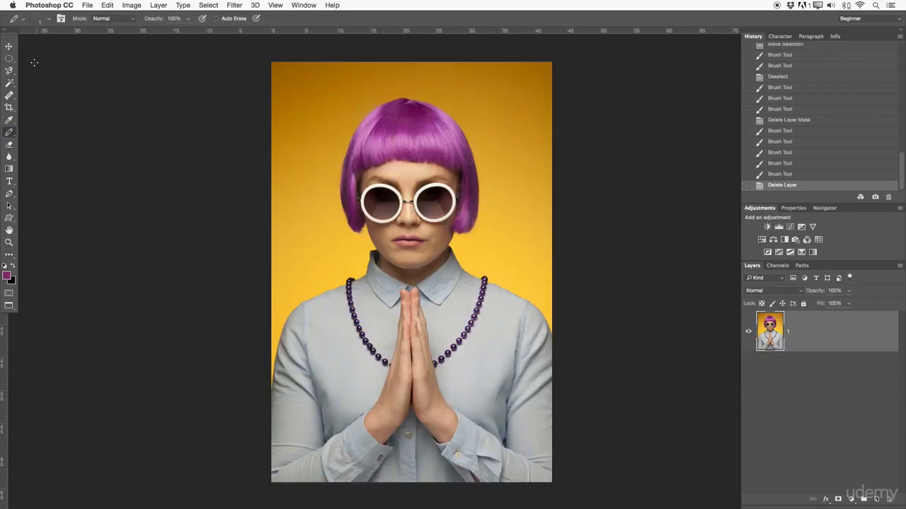
{"action": "left_click", "coordinate": [47, 21]}
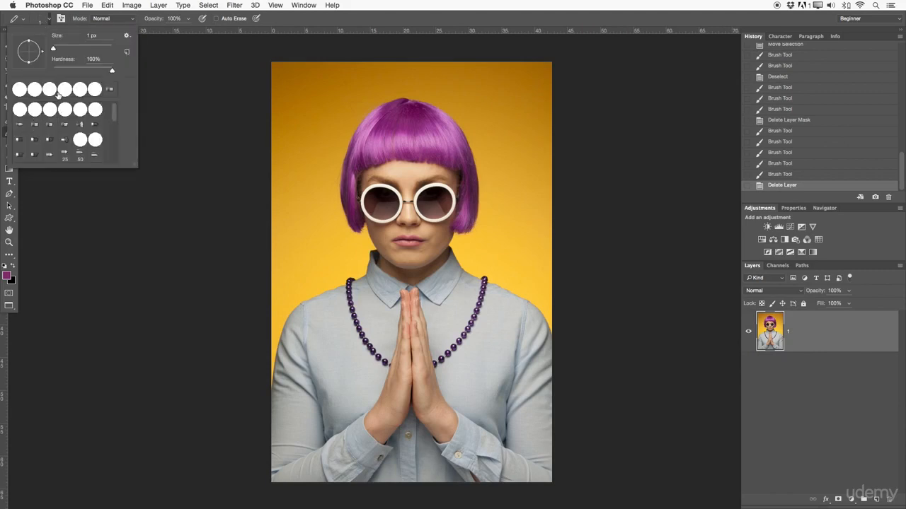
{"action": "left_click", "coordinate": [61, 18]}
{"action": "left_click_drag", "start_coordinate": [561, 77], "coordinate": [625, 67]}
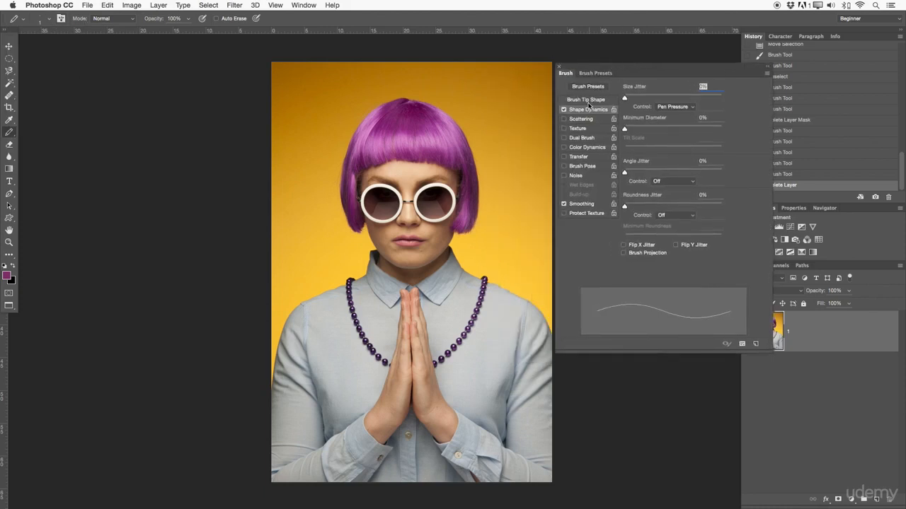
{"action": "left_click", "coordinate": [593, 73]}
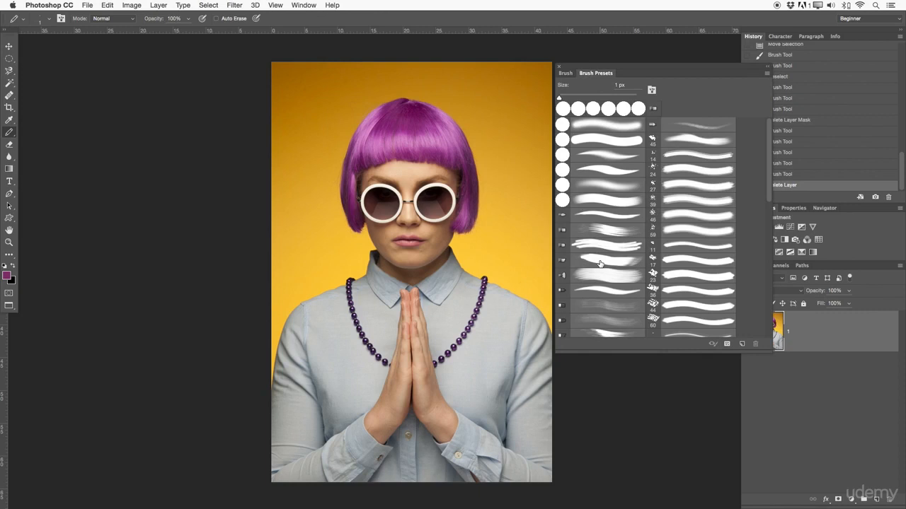
{"action": "left_click", "coordinate": [565, 73]}
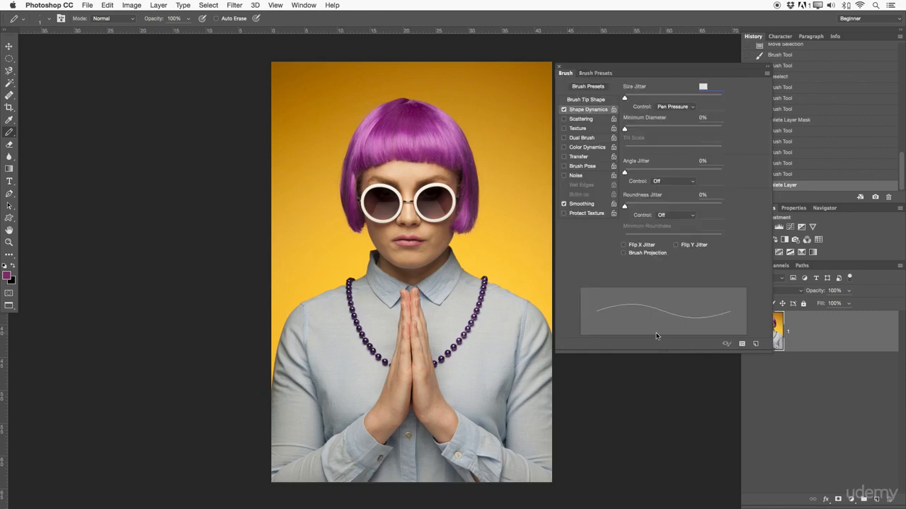
- Try a freehand 1 px purple pencil stroke on the background beside the hair and undo it
{"action": "mouse_move", "coordinate": [332, 138]}
{"action": "left_mouse_down"}
{"action": "mouse_move", "coordinate": [375, 102]}
{"action": "mouse_move", "coordinate": [372, 165]}
{"action": "mouse_move", "coordinate": [443, 265]}
{"action": "left_mouse_up"}
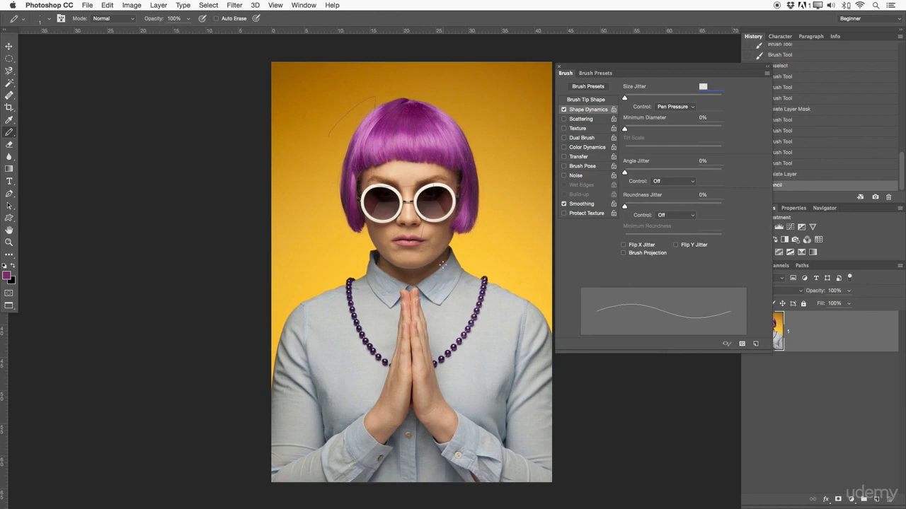
{"action": "key", "text": "super+z"}
{"action": "key", "text": "super+space"}
{"action": "left_click_drag", "start_coordinate": [422, 211], "coordinate": [469, 210]}
- Scribble several 1 px purple pencil lines over the yellow background beside the hair
{"action": "left_click_drag", "start_coordinate": [186, 240], "coordinate": [346, 300]}
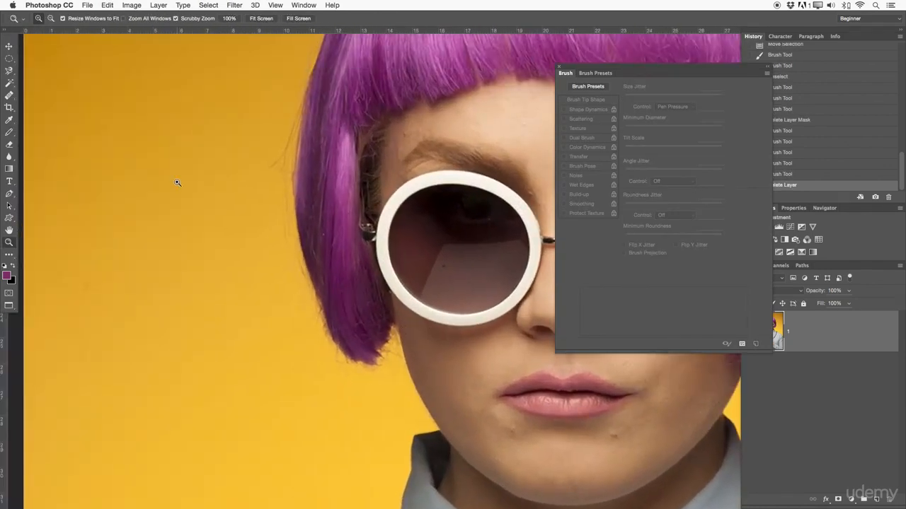
{"action": "mouse_move", "coordinate": [125, 135]}
{"action": "left_mouse_down"}
{"action": "mouse_move", "coordinate": [136, 154]}
{"action": "mouse_move", "coordinate": [131, 246]}
{"action": "mouse_move", "coordinate": [170, 247]}
{"action": "mouse_move", "coordinate": [233, 218]}
{"action": "mouse_move", "coordinate": [228, 344]}
{"action": "mouse_move", "coordinate": [247, 398]}
{"action": "mouse_move", "coordinate": [299, 299]}
{"action": "mouse_move", "coordinate": [211, 67]}
{"action": "mouse_move", "coordinate": [231, 178]}
{"action": "mouse_move", "coordinate": [303, 262]}
{"action": "left_mouse_up"}
{"action": "left_click_drag", "start_coordinate": [377, 220], "coordinate": [478, 198]}
{"action": "mouse_move", "coordinate": [147, 209]}
{"action": "left_mouse_down"}
{"action": "mouse_move", "coordinate": [270, 120]}
{"action": "mouse_move", "coordinate": [232, 302]}
{"action": "mouse_move", "coordinate": [311, 228]}
{"action": "left_mouse_up"}
{"action": "left_click_drag", "start_coordinate": [406, 242], "coordinate": [372, 271]}
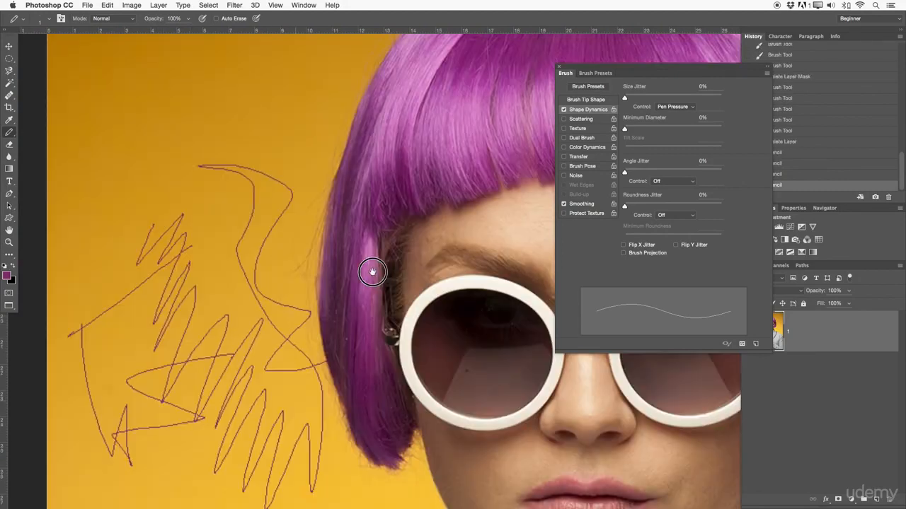
{"action": "left_click_drag", "start_coordinate": [94, 207], "coordinate": [266, 211]}
{"action": "left_click_drag", "start_coordinate": [344, 164], "coordinate": [344, 243]}
{"action": "left_click_drag", "start_coordinate": [103, 166], "coordinate": [326, 221]}
{"action": "left_click_drag", "start_coordinate": [402, 176], "coordinate": [367, 232]}
{"action": "mouse_move", "coordinate": [228, 105]}
{"action": "left_mouse_down"}
{"action": "mouse_move", "coordinate": [401, 66]}
{"action": "mouse_move", "coordinate": [293, 111]}
{"action": "mouse_move", "coordinate": [275, 275]}
{"action": "mouse_move", "coordinate": [314, 233]}
{"action": "left_mouse_up"}
{"action": "left_click_drag", "start_coordinate": [423, 217], "coordinate": [378, 211]}
{"action": "mouse_move", "coordinate": [463, 296]}
{"action": "left_mouse_down"}
{"action": "mouse_move", "coordinate": [376, 208]}
{"action": "mouse_move", "coordinate": [345, 205]}
{"action": "left_mouse_up"}
- Revert the document to the Delete Layer history state to discard the pencil strokes, and close the floating brush settings
{"action": "left_click_drag", "start_coordinate": [722, 69], "coordinate": [674, 66]}
{"action": "left_click", "coordinate": [783, 111]}
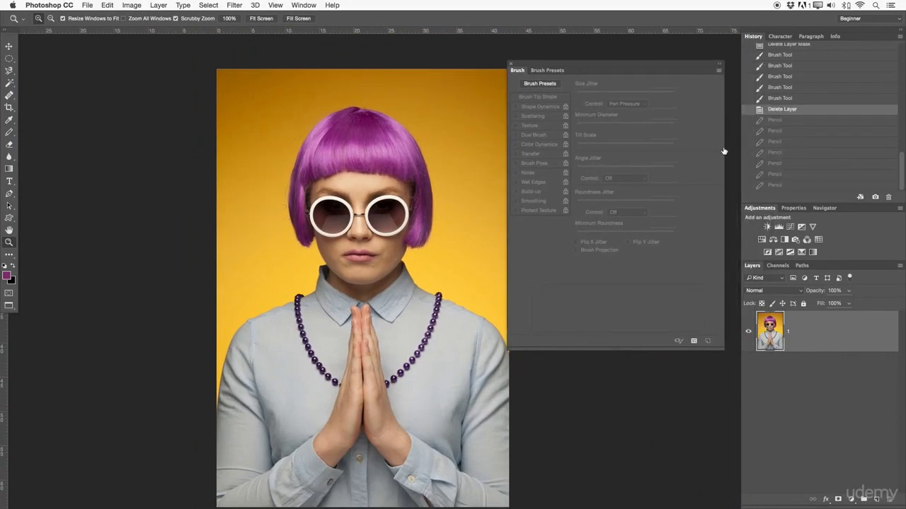
{"action": "left_click_drag", "start_coordinate": [397, 209], "coordinate": [373, 197]}
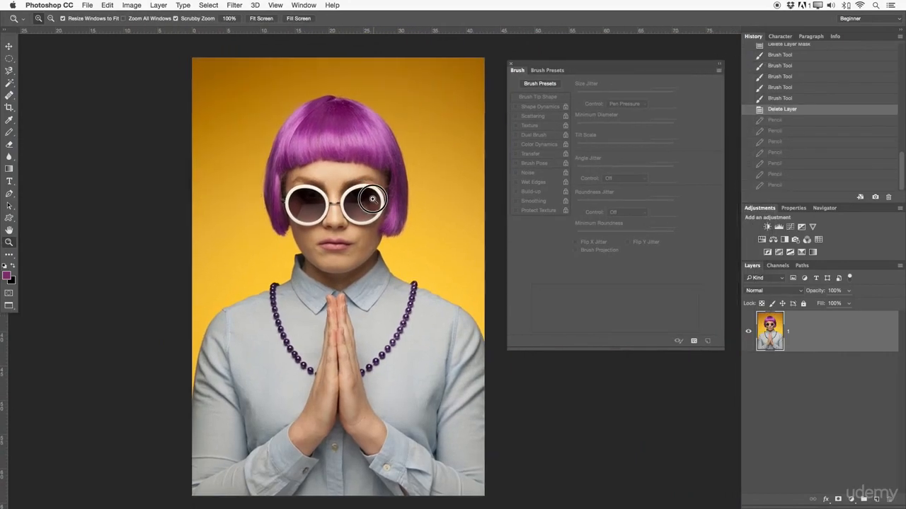
{"action": "left_click", "coordinate": [511, 63]}
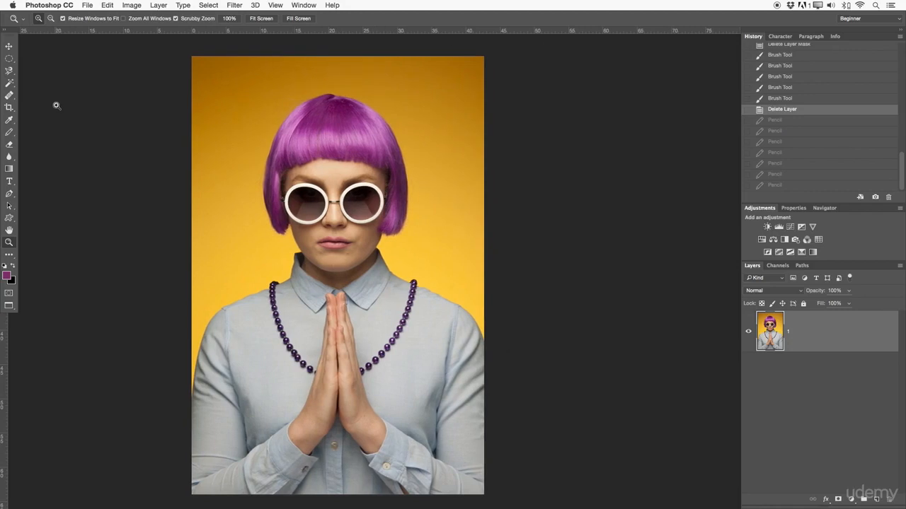
- Switch from the Pencil tool back to the Brush tool
{"action": "left_click", "coordinate": [9, 133]}
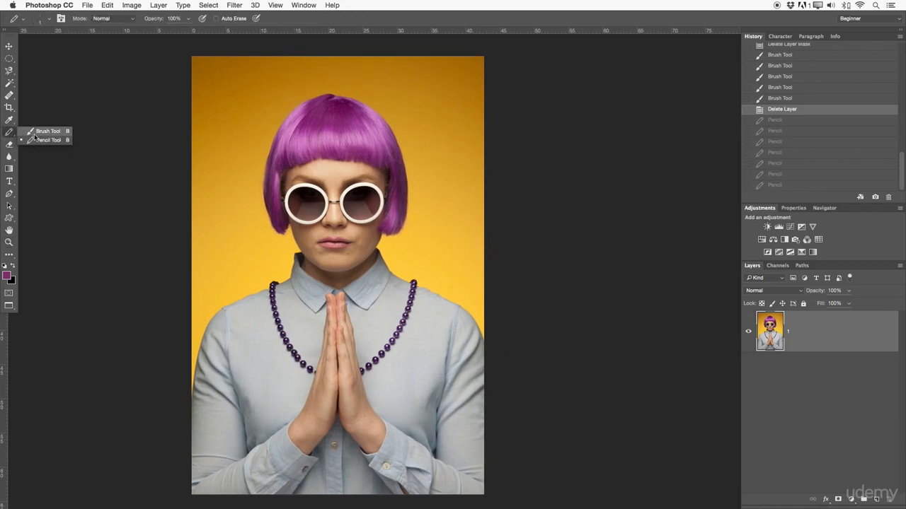